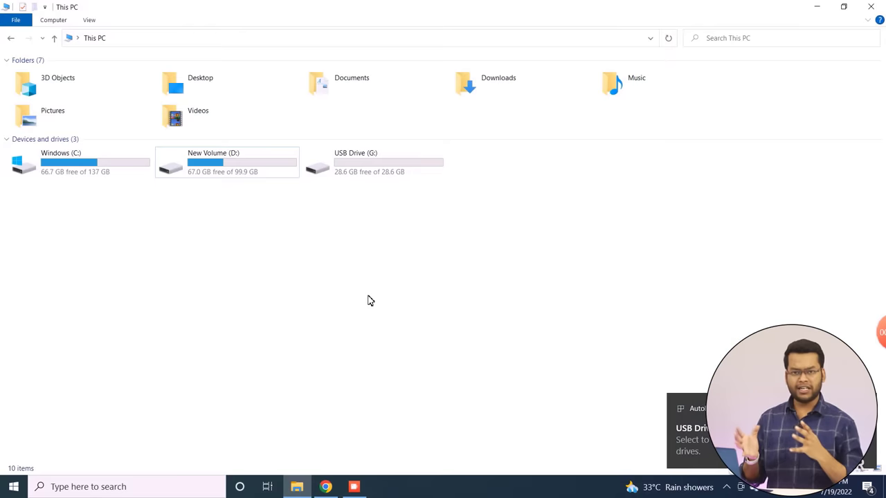
Open USB Drive (G:) and select all of its files to show what it contains
left_click(393, 173)
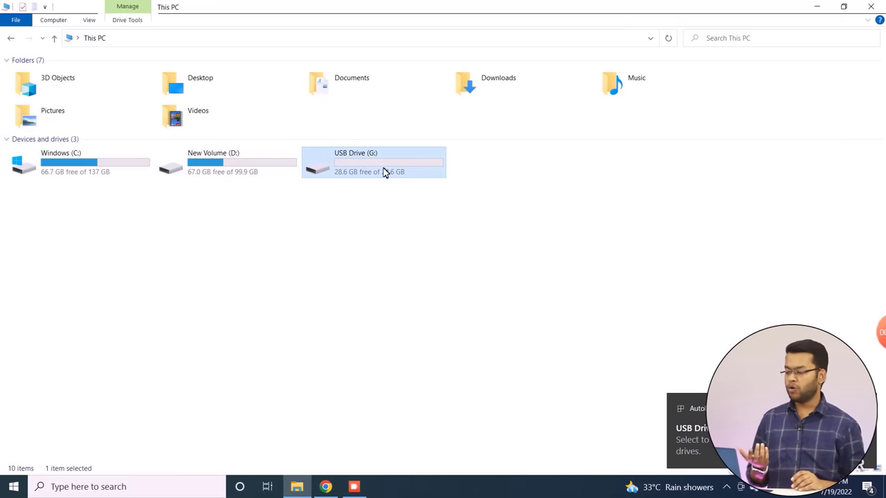
double_click(382, 173)
left_click_drag(233, 168, 253, 70)
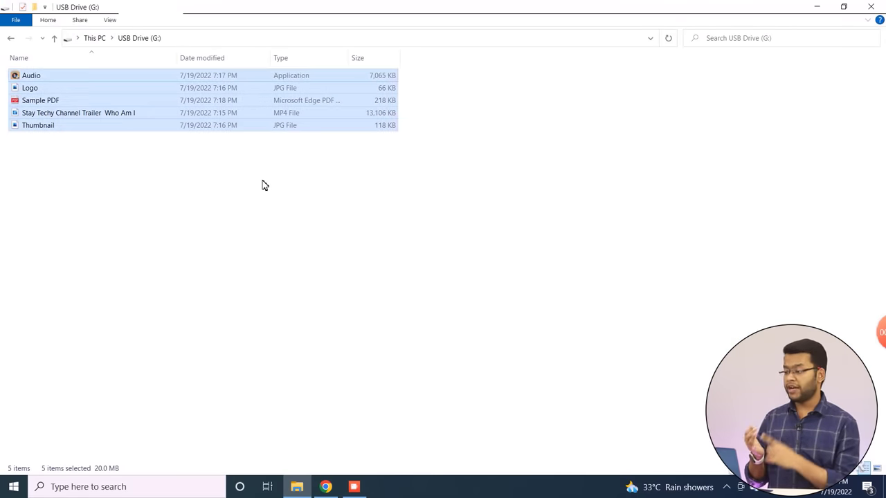
left_click(231, 177)
Open the Logo image and the Stay Techy Channel Trailer video to check them, closing each viewer
left_click(46, 78)
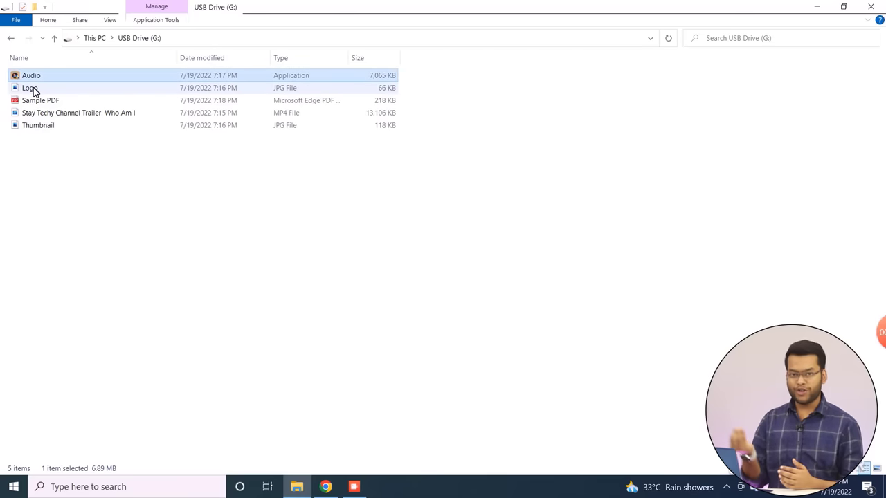
double_click(34, 89)
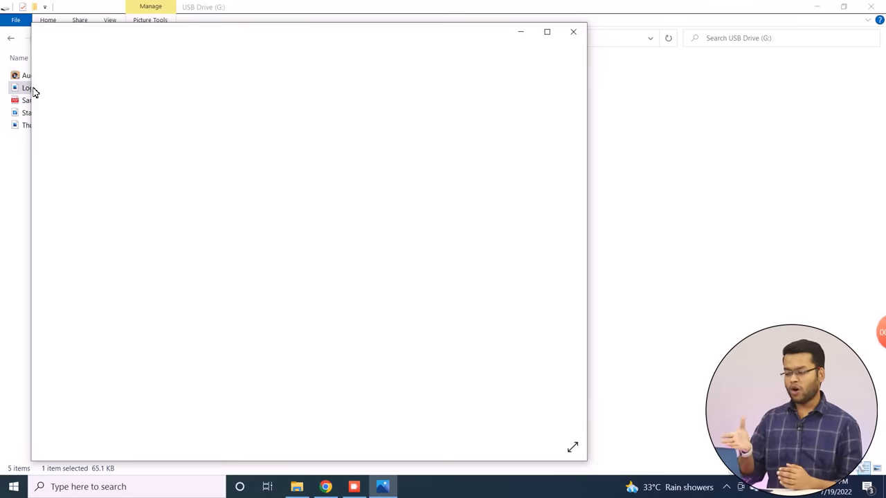
left_click(573, 31)
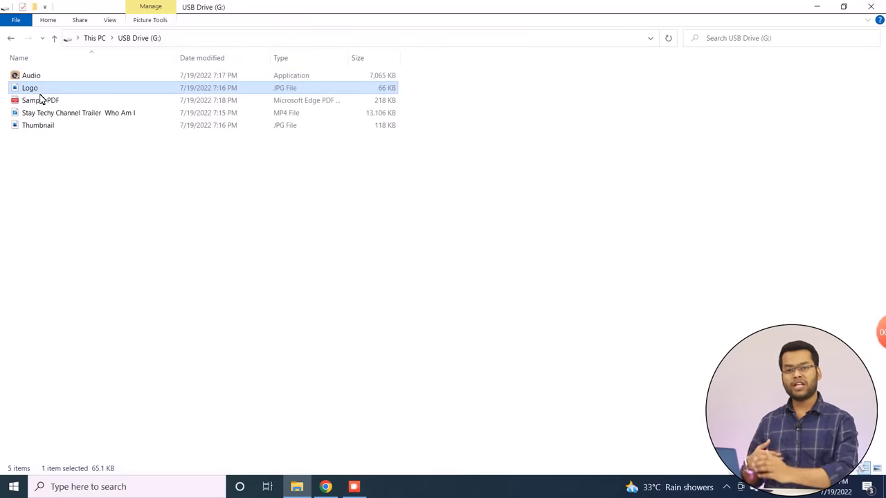
left_click(42, 100)
double_click(48, 116)
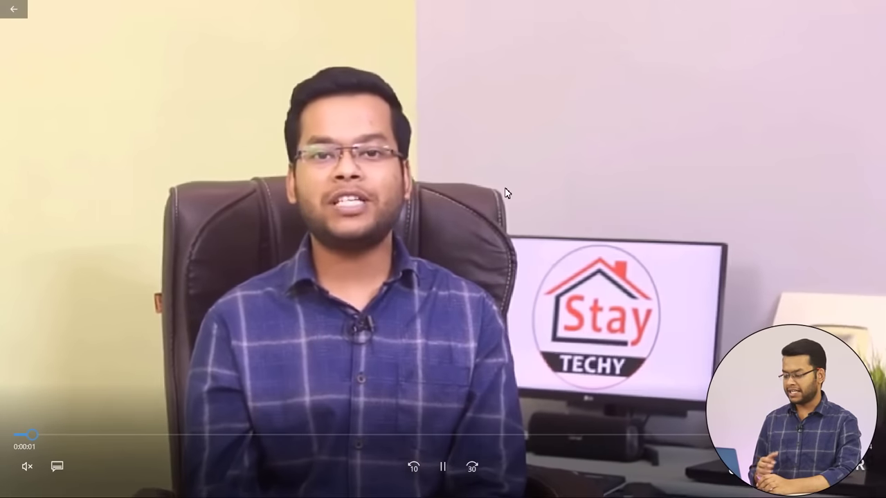
key("Escape")
left_click(870, 7)
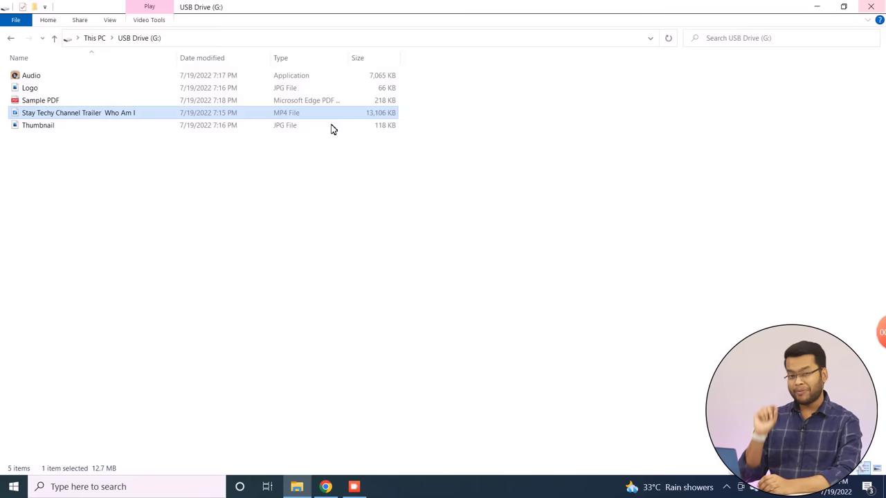
Enlarge the file icons in the USB drive folder to extra large thumbnails
left_click(78, 128)
scroll(255, 212, "up", 3)
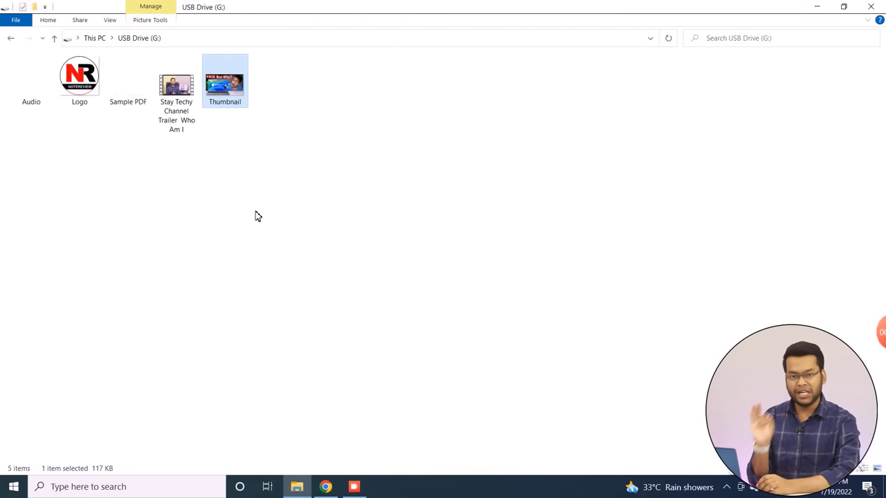
scroll(255, 217, "up", 3)
left_click(254, 224)
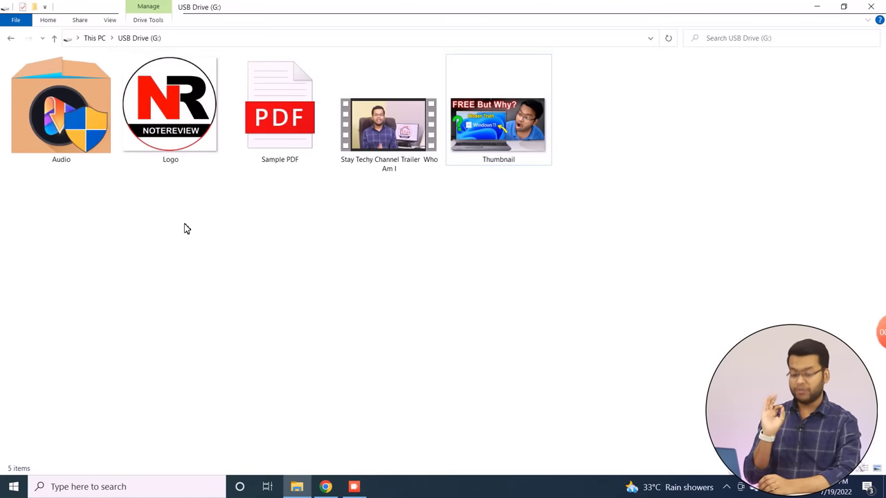
Permanently delete all five files from USB Drive (G:), bypassing the Recycle Bin
left_click_drag(178, 226, 588, 118)
left_click_drag(643, 107, 109, 216)
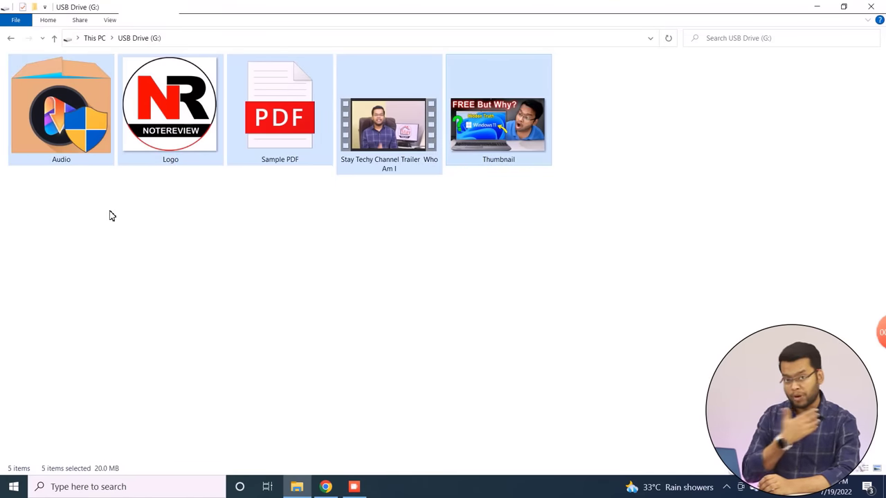
key("shift+Delete")
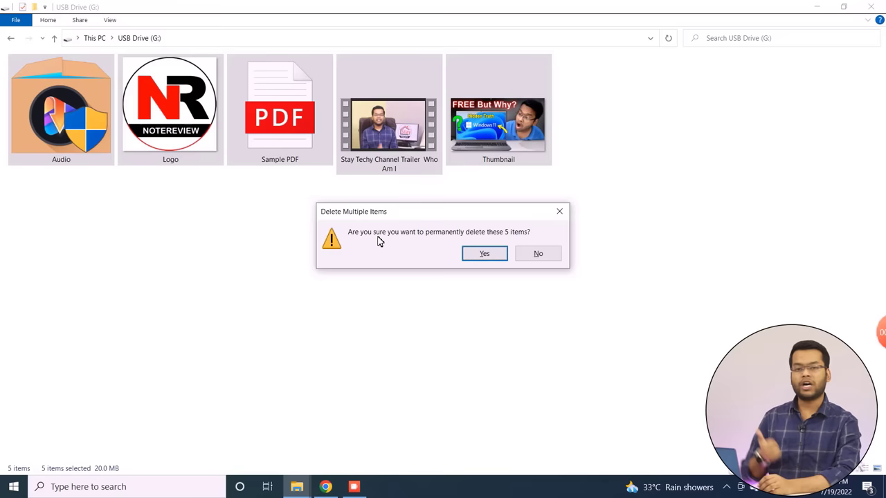
left_click(484, 255)
Close the drive window, check the Recycle Bin for the deleted files, and return to the desktop
left_click(871, 7)
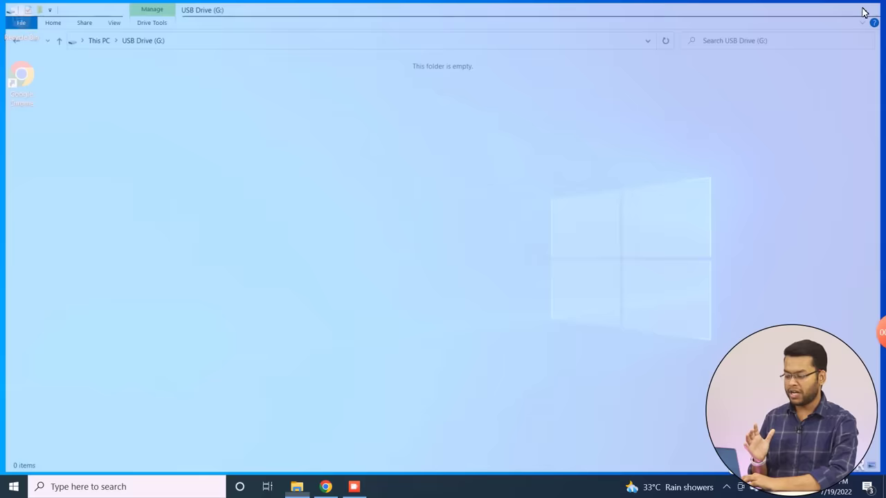
double_click(29, 29)
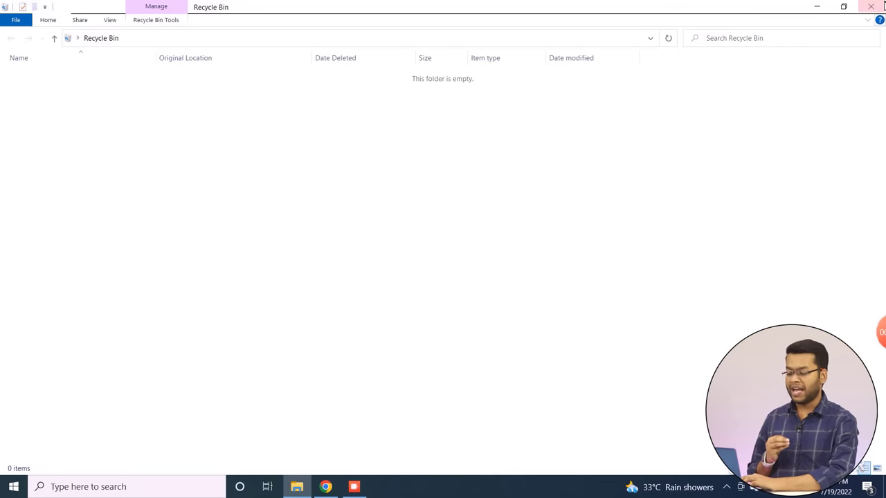
left_click(871, 6)
right_click(443, 108)
left_click(471, 141)
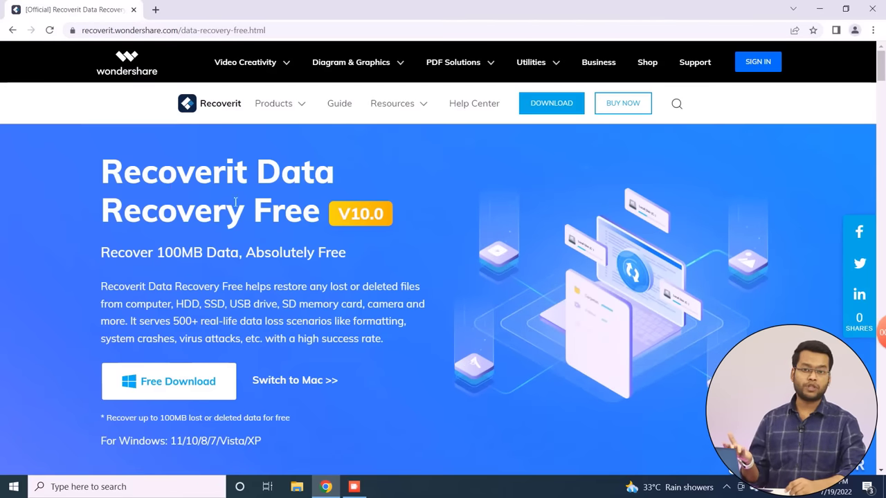
Download the free Windows version of Recoverit and show the installer in its folder
left_click_drag(99, 172, 359, 261)
left_click(360, 259)
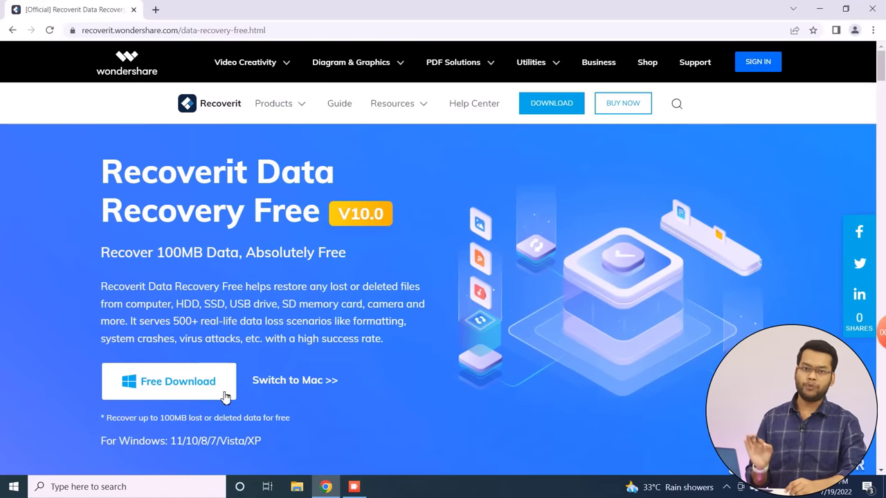
left_click(177, 392)
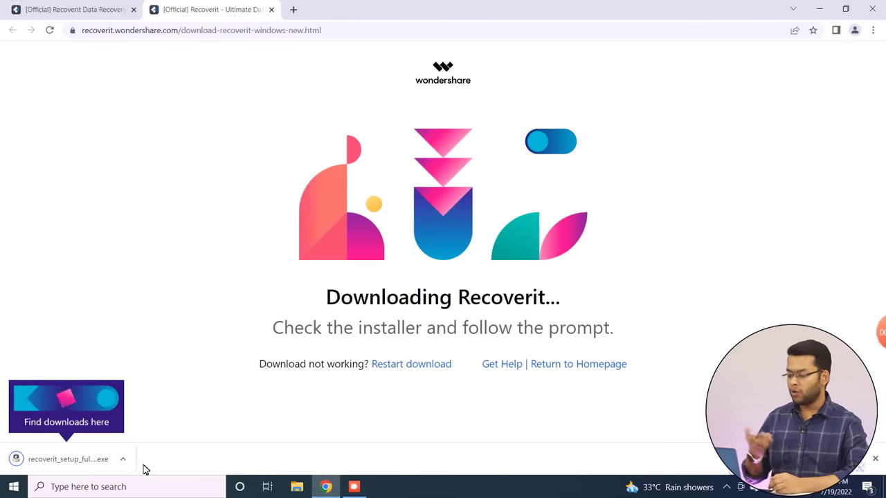
left_click(123, 459)
left_click(145, 423)
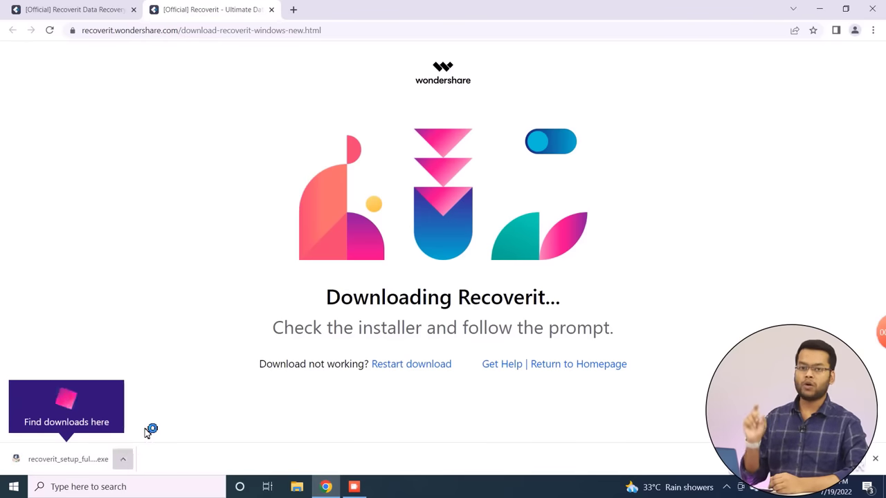
Run recoverit_setup_full4280 from Downloads, install Wondershare Recoverit, and minimize the other open windows
left_click(7, 104)
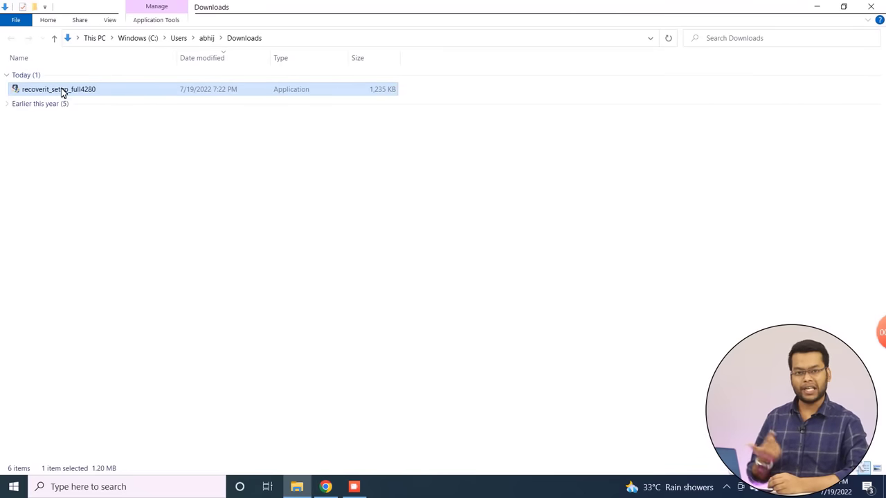
scroll(97, 138, "up", 5, "ctrl")
double_click(58, 141)
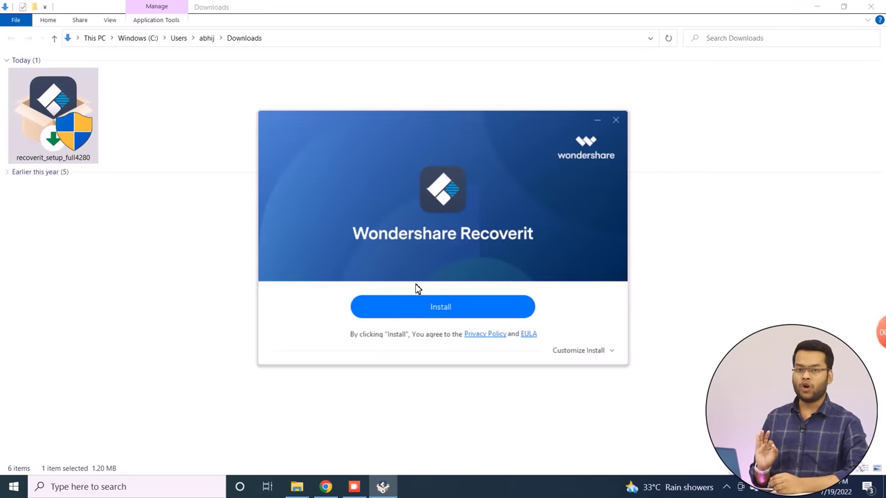
left_click(426, 306)
left_click(820, 7)
left_click(821, 9)
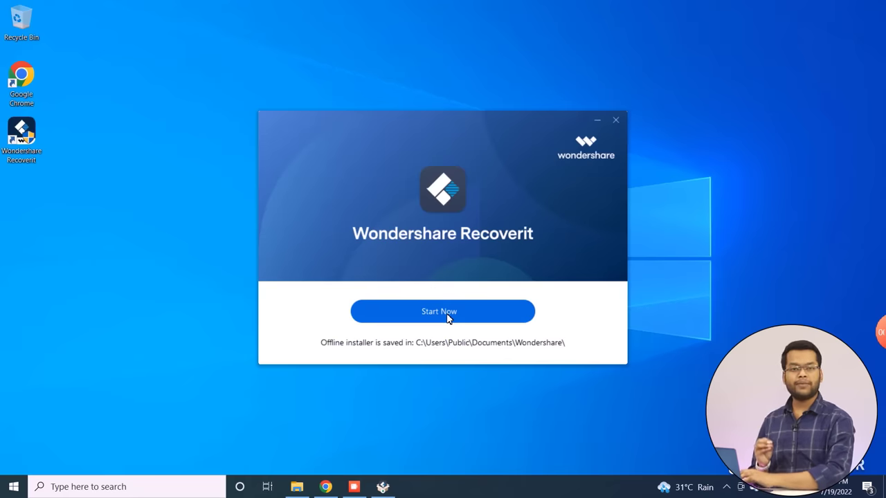
Launch Recoverit, scan the external drive Local Disk (G:) for lost files, and dismiss the scan completion notice
left_click(445, 312)
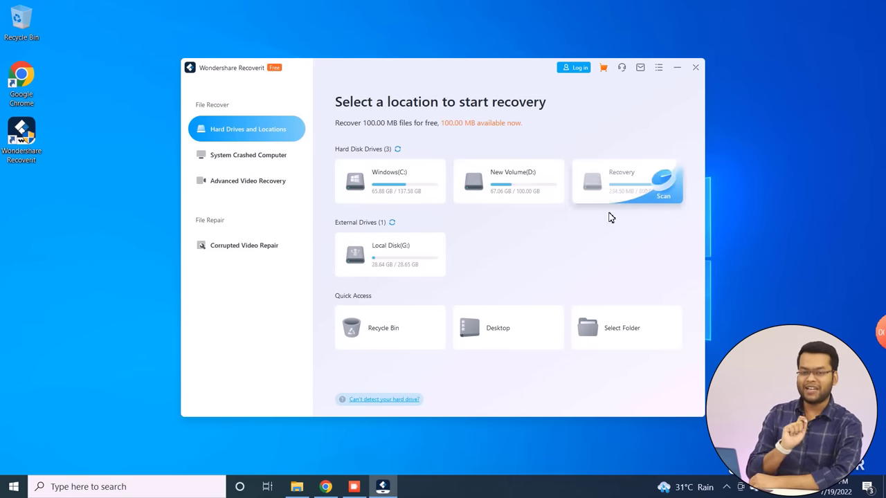
mouse_move(383, 270)
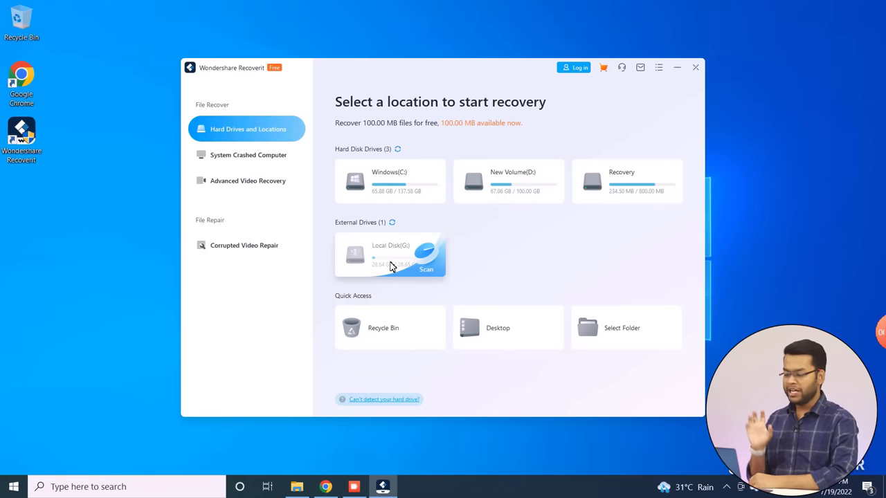
left_click(391, 257)
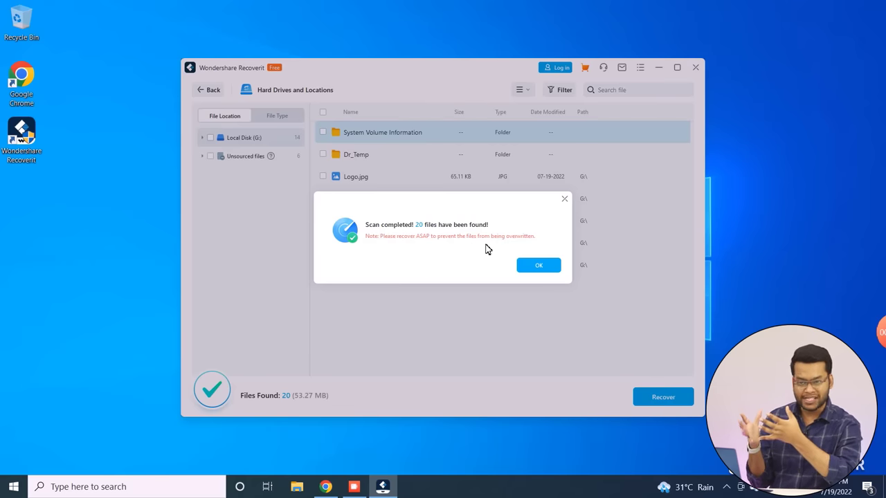
left_click(538, 265)
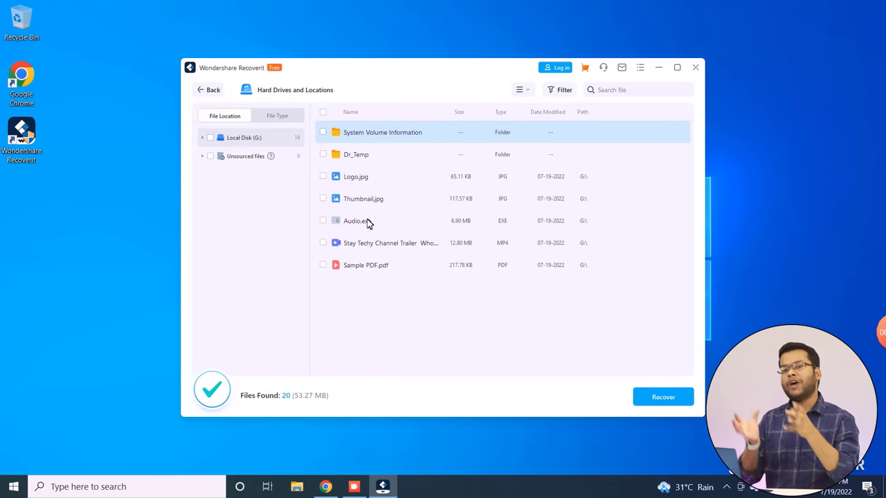
Preview Logo.jpg, Thumbnail.jpg and the Stay Techy Channel Trailer video in the scan results
left_click(370, 178)
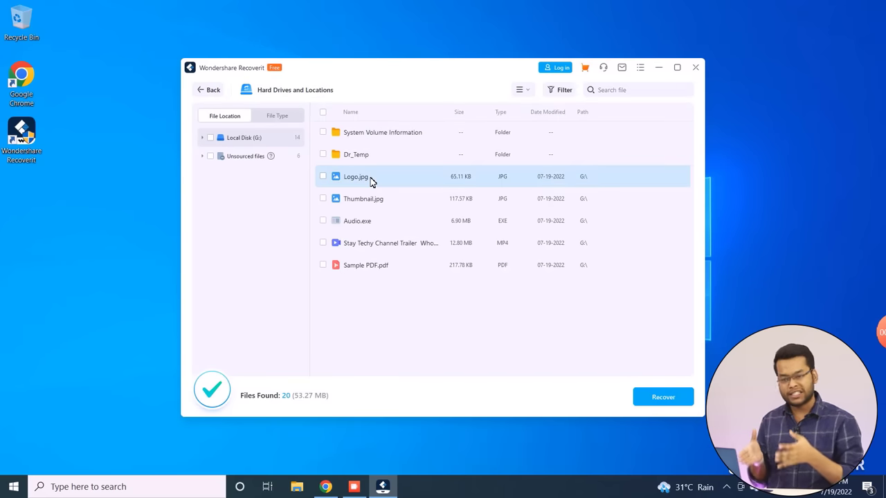
double_click(350, 180)
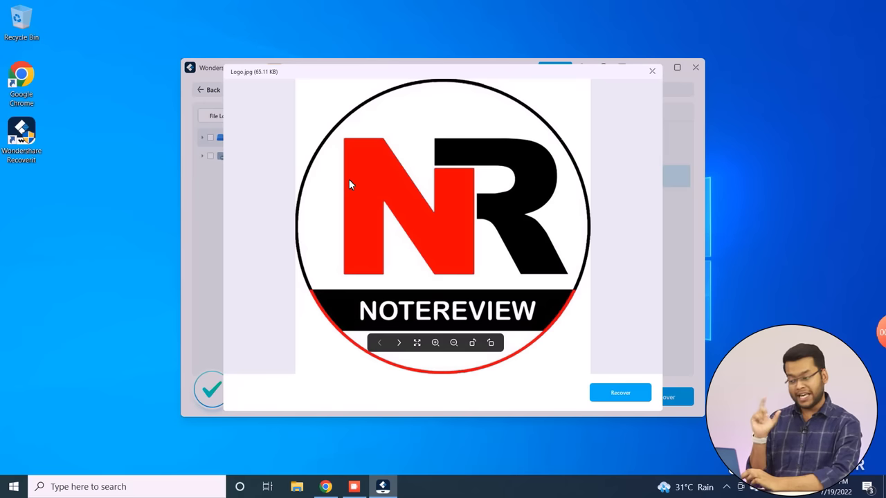
left_click(653, 72)
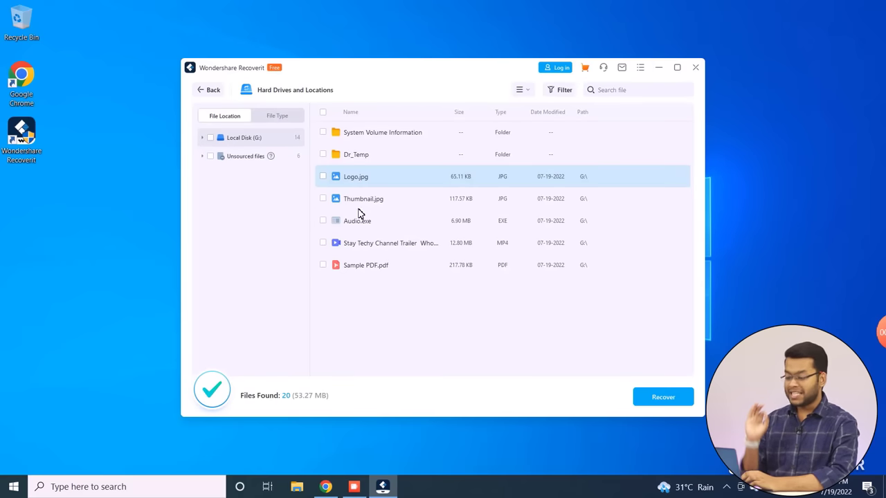
double_click(357, 200)
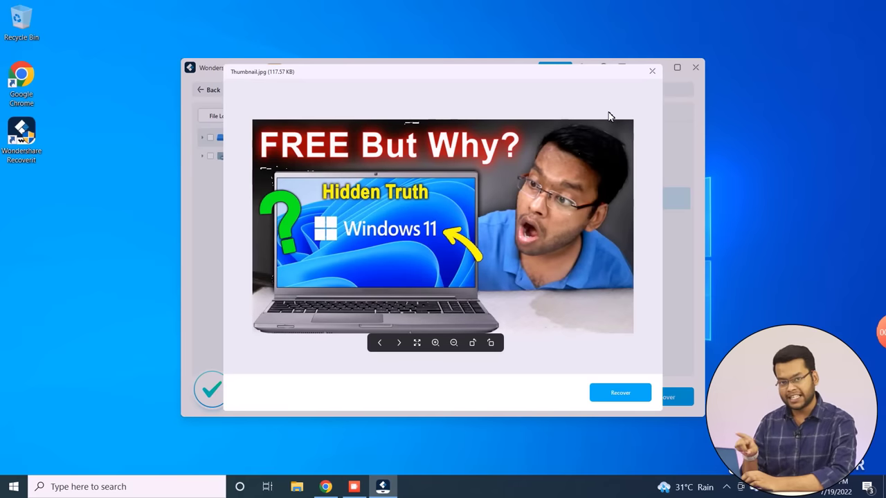
left_click(652, 72)
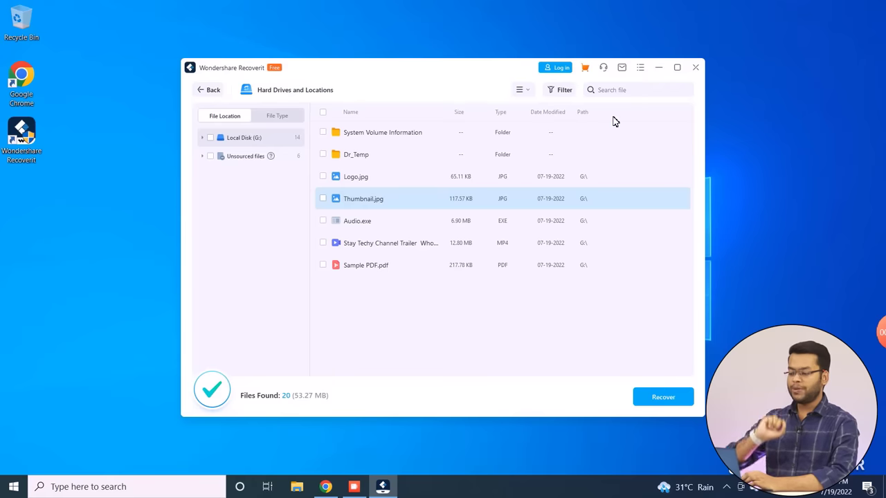
double_click(378, 245)
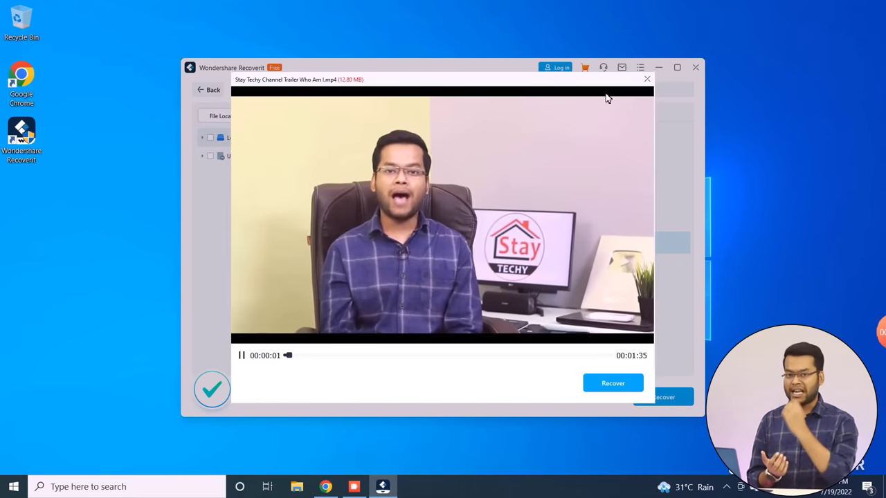
left_click(647, 80)
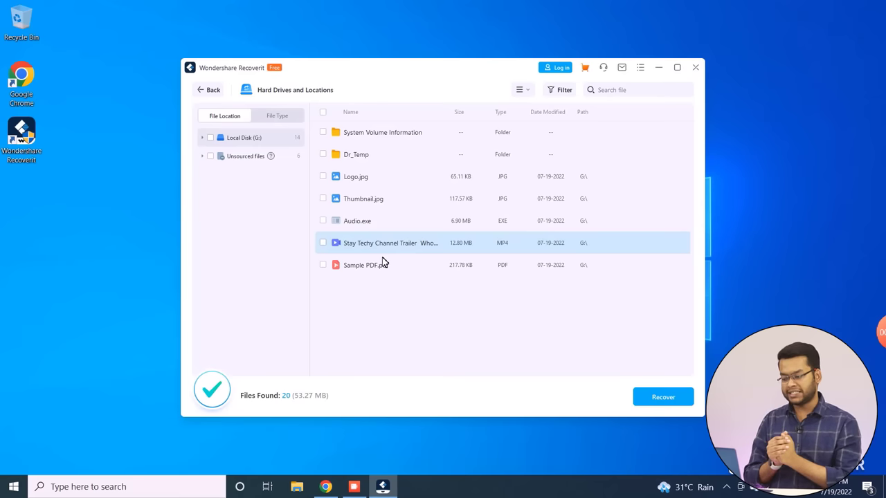
Select Logo.jpg, Thumbnail.jpg, Audio.exe, the Stay Techy Channel Trailer video and Sample PDF.pdf, and start recovering them with the free version
left_click(322, 176)
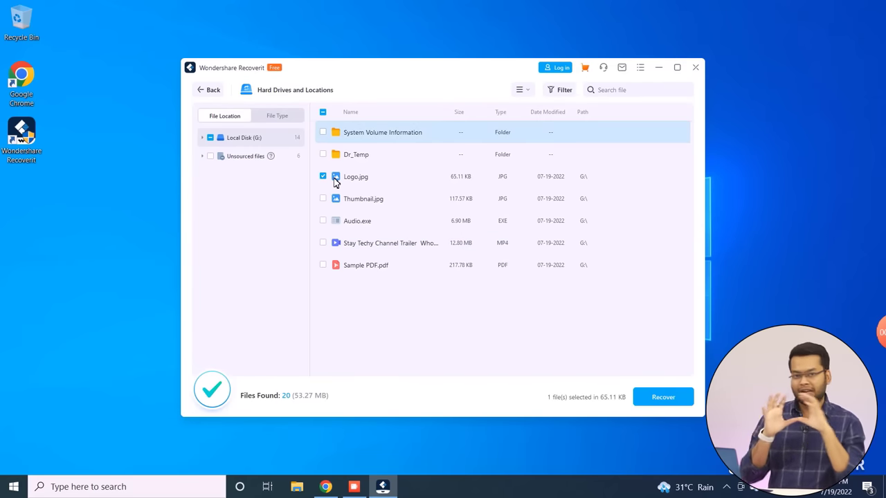
left_click(324, 199)
left_click(322, 220)
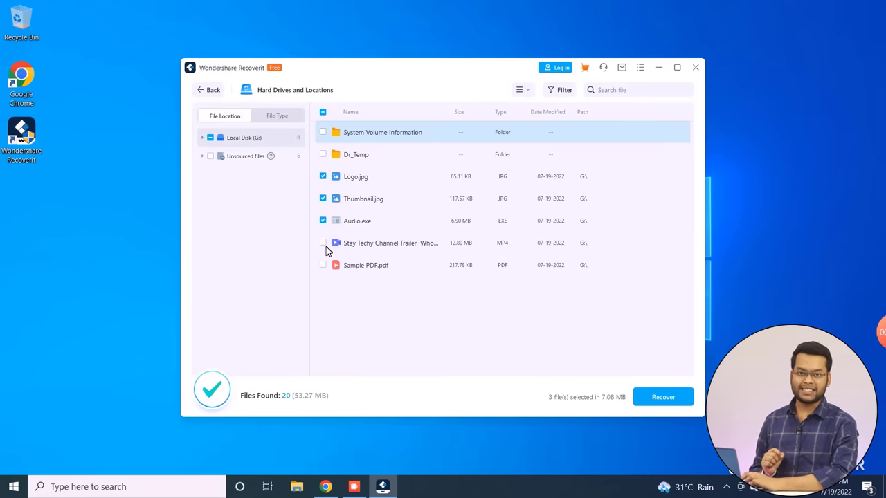
left_click(323, 243)
left_click(323, 265)
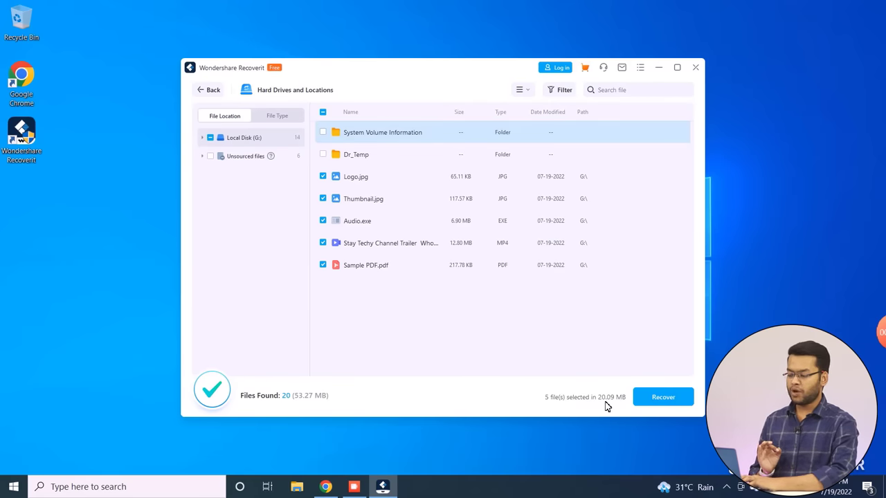
left_click(660, 404)
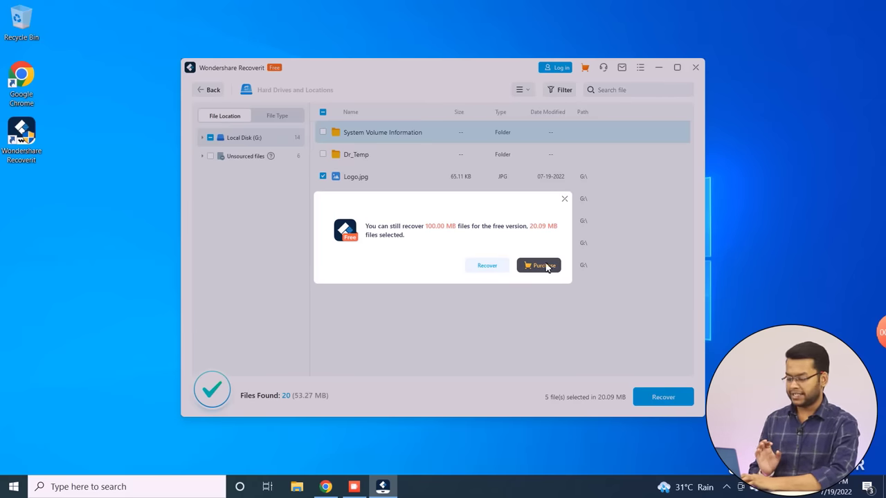
left_click(487, 267)
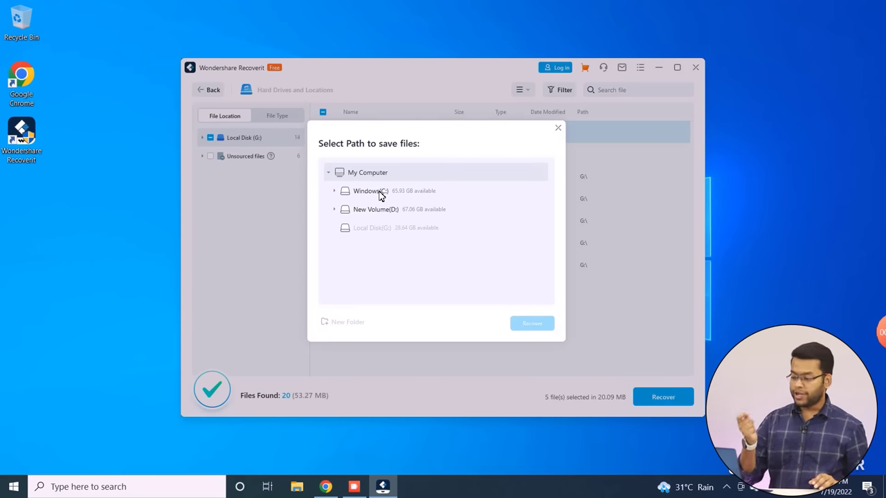
Create a folder named Pendrive Recovered Files on Windows (C:) and recover the selected files into it
left_click(363, 195)
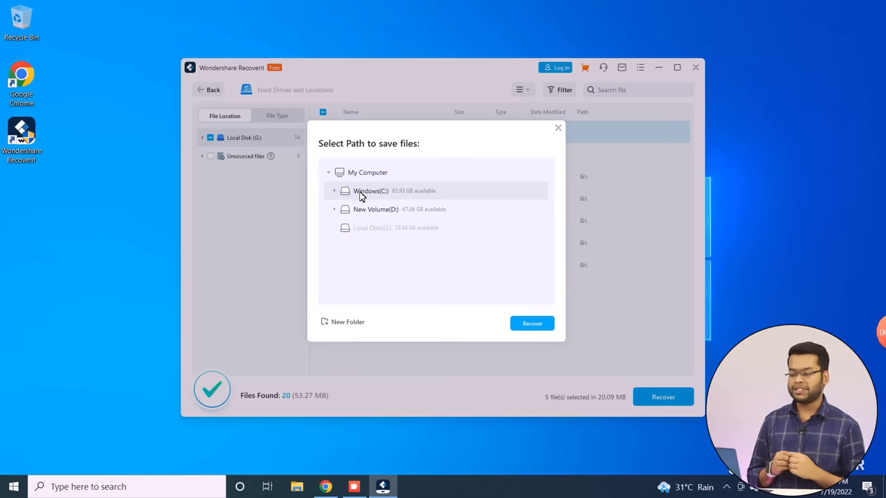
left_click(334, 192)
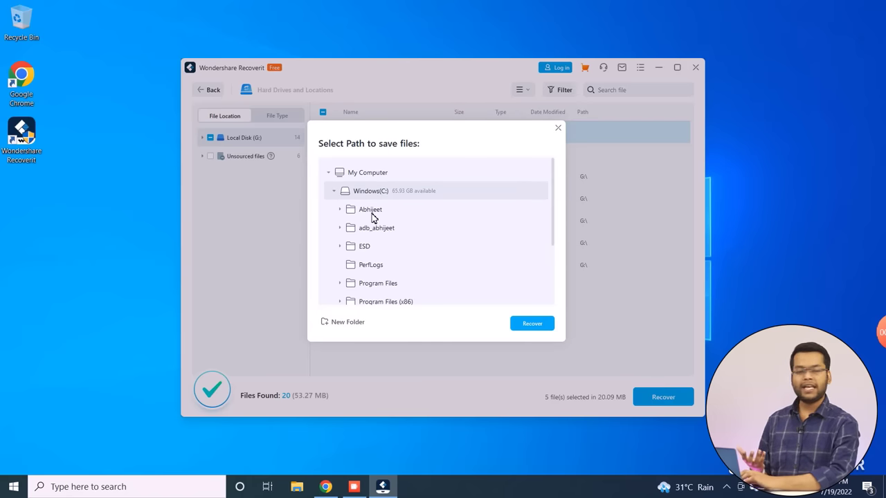
left_click(344, 322)
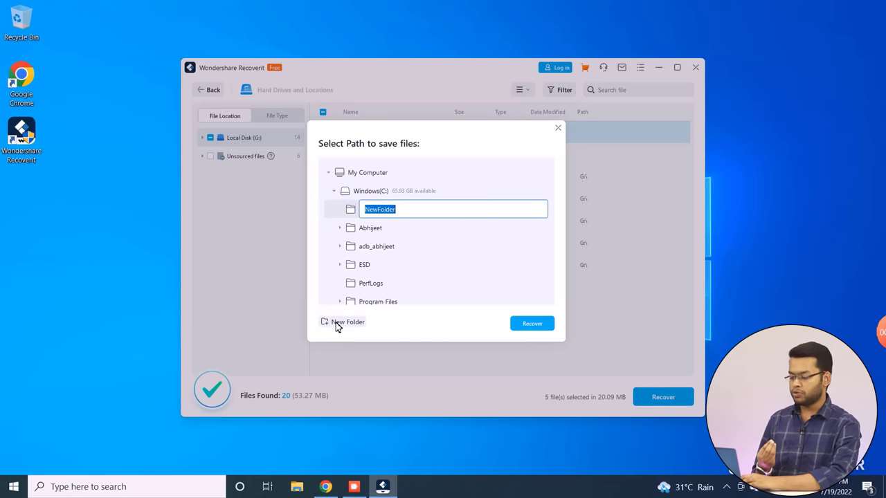
type("Pendrive")
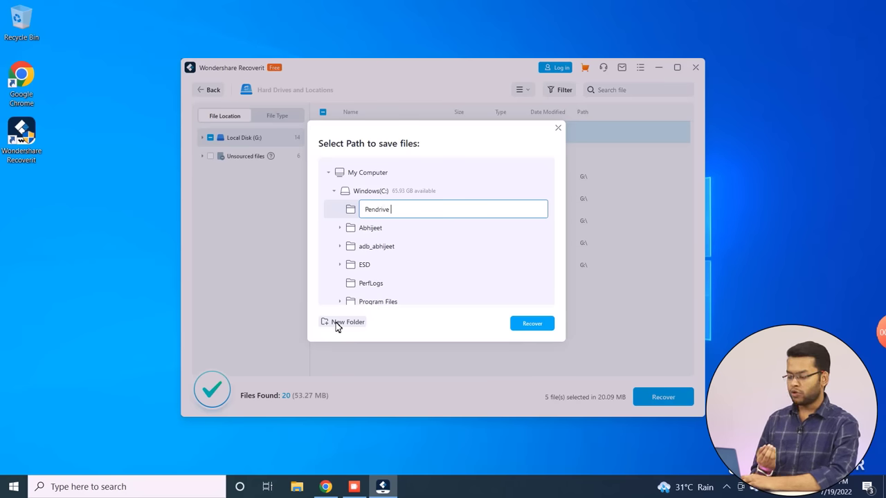
type(" Recovered Files")
key("Return")
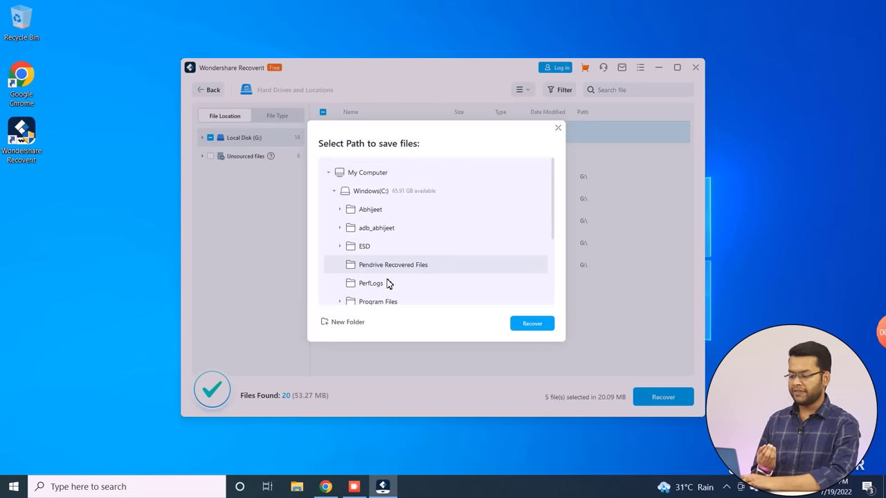
left_click(533, 326)
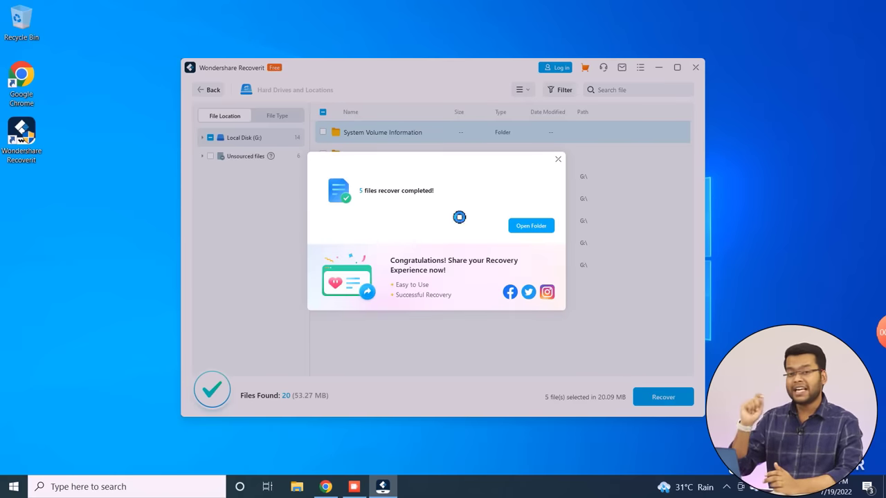
Open the recovered G folder in a maximized window and view the Thumbnail image and the Stay Techy Channel Trailer video
key("super+Up")
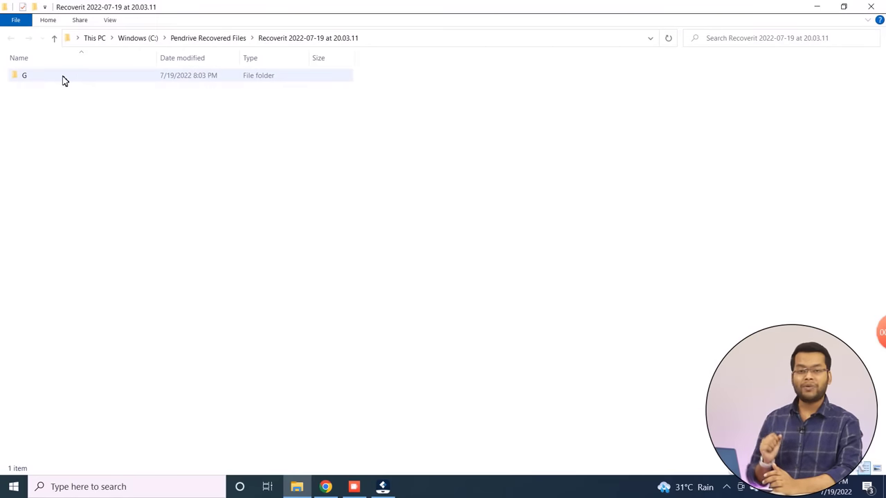
double_click(60, 79)
double_click(64, 127)
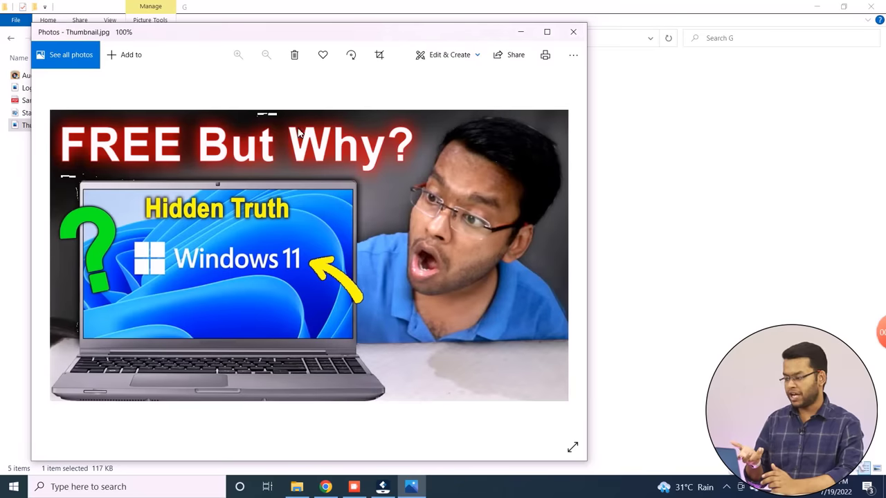
left_click(573, 31)
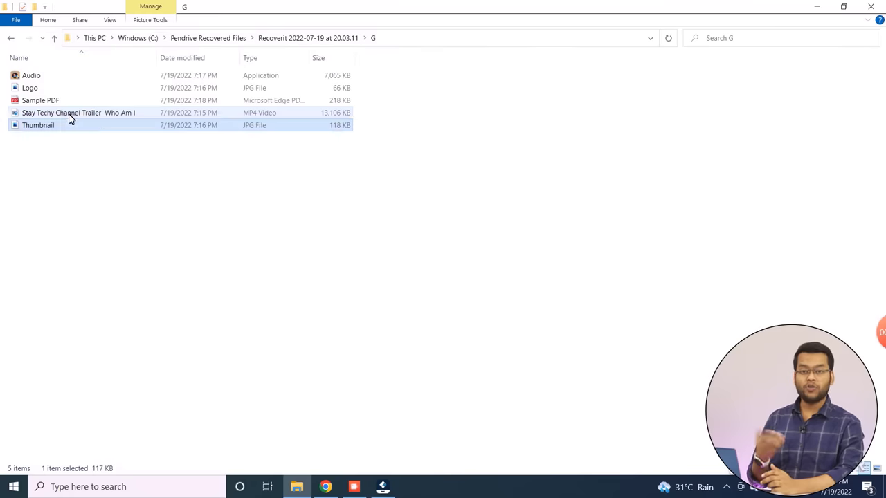
left_click(77, 115)
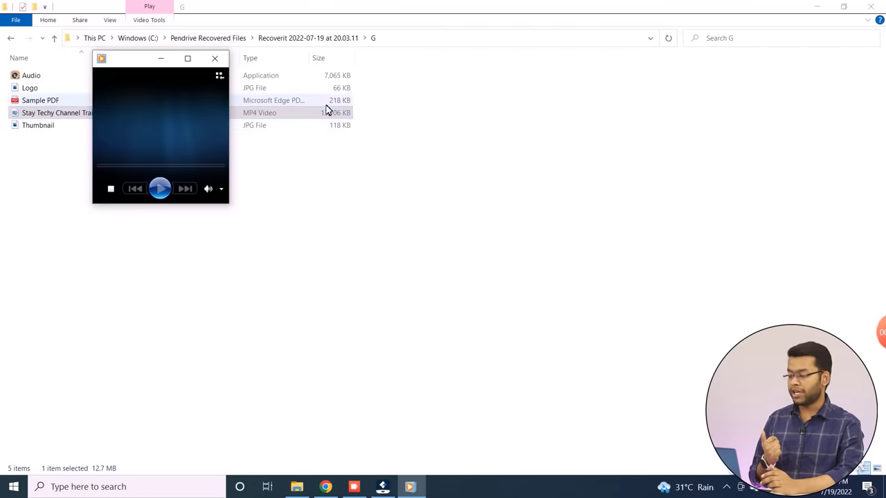
left_click(473, 59)
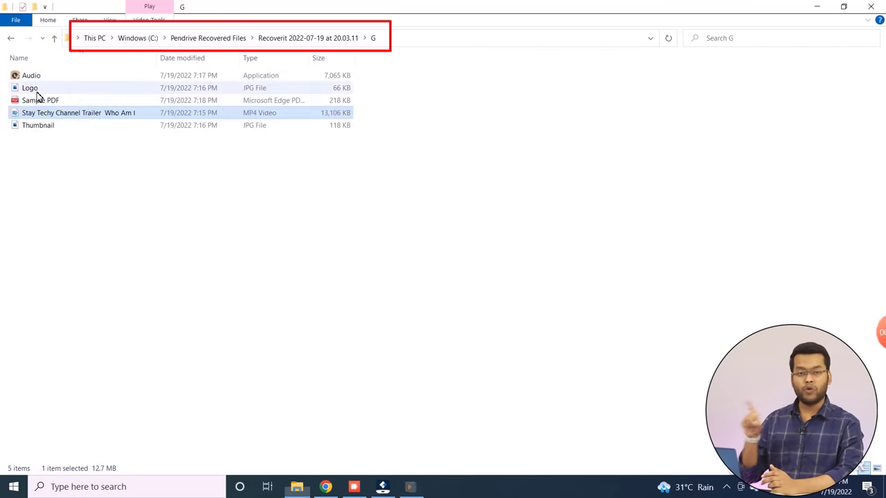
Check the contents of USB Drive (G:), then return to This PC and open Windows (C:)
left_click_drag(121, 230, 123, 81)
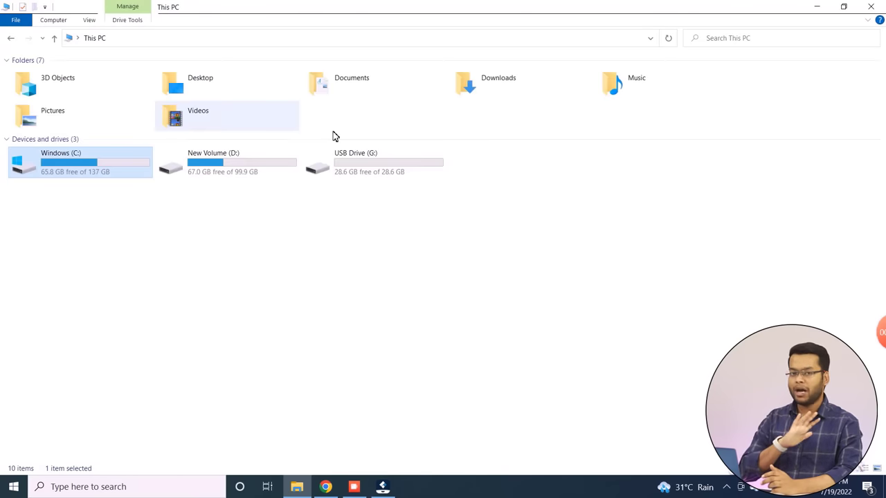
double_click(395, 171)
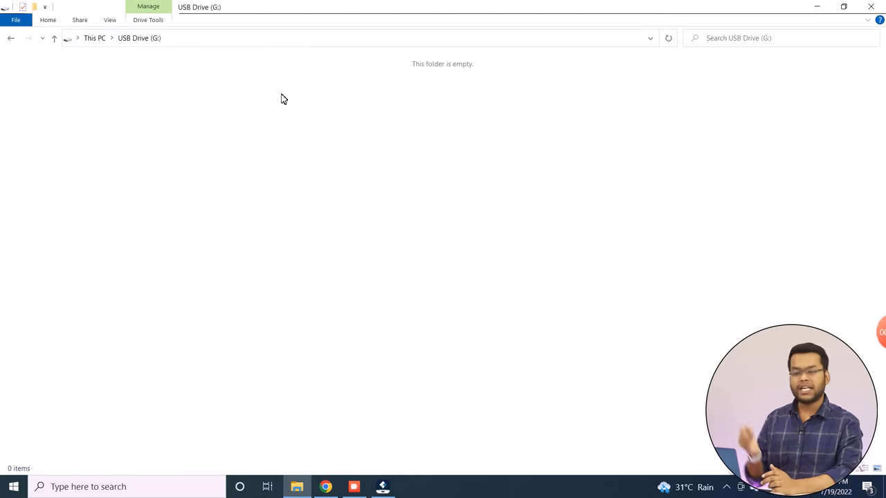
left_click(96, 40)
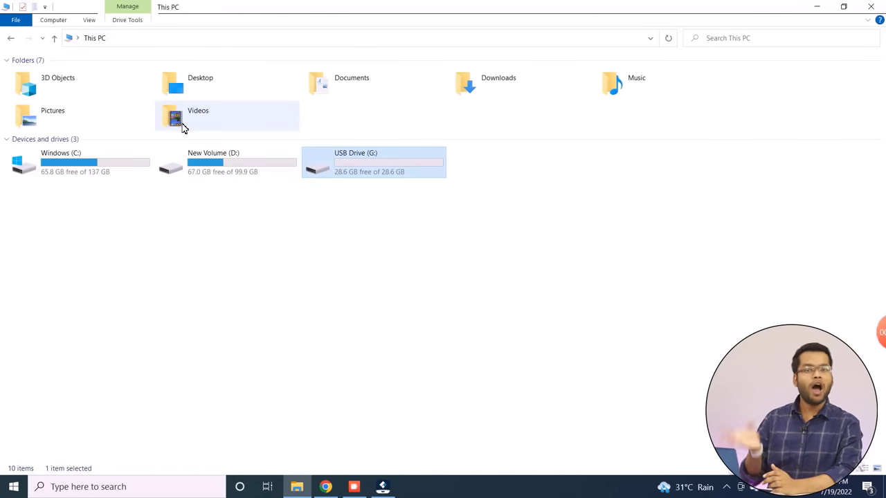
double_click(114, 163)
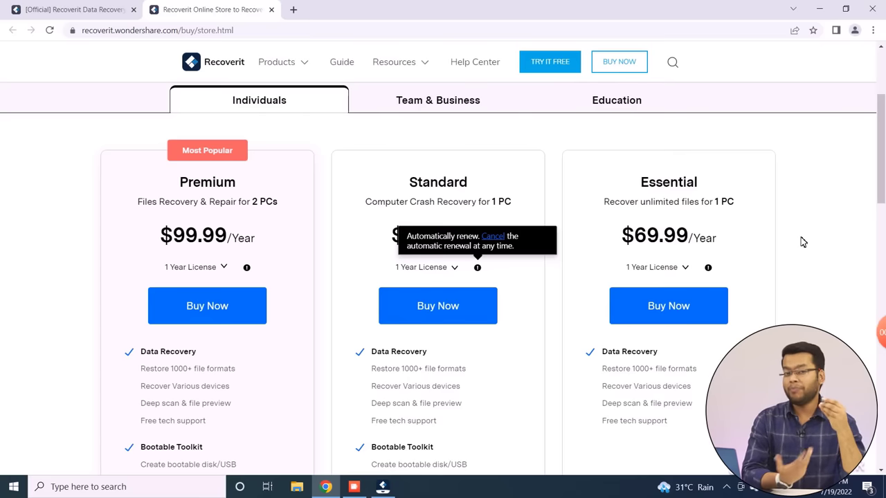
Review the Education plans and student prices in the Recoverit online store
left_click(617, 100)
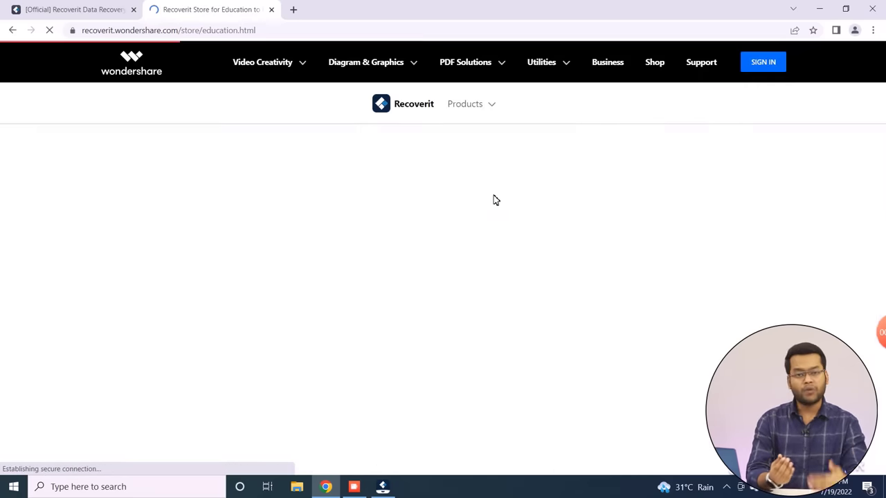
scroll(494, 198, "down", 3)
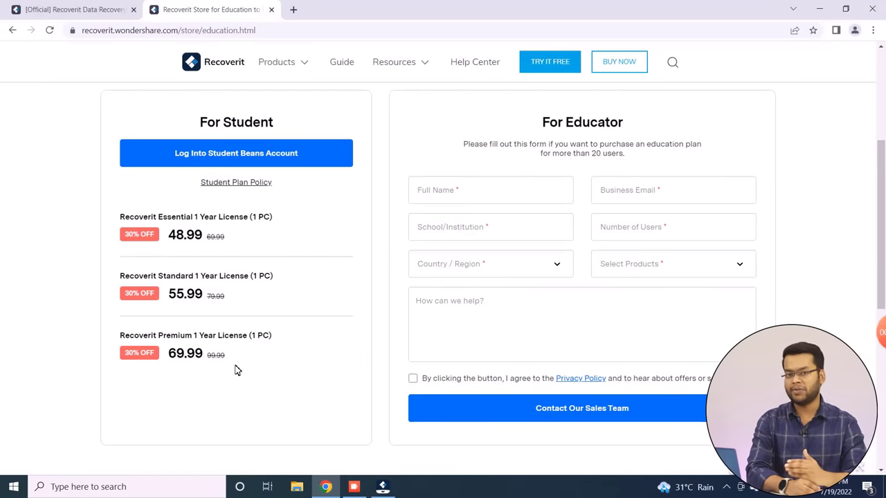
scroll(317, 330, "up", 2)
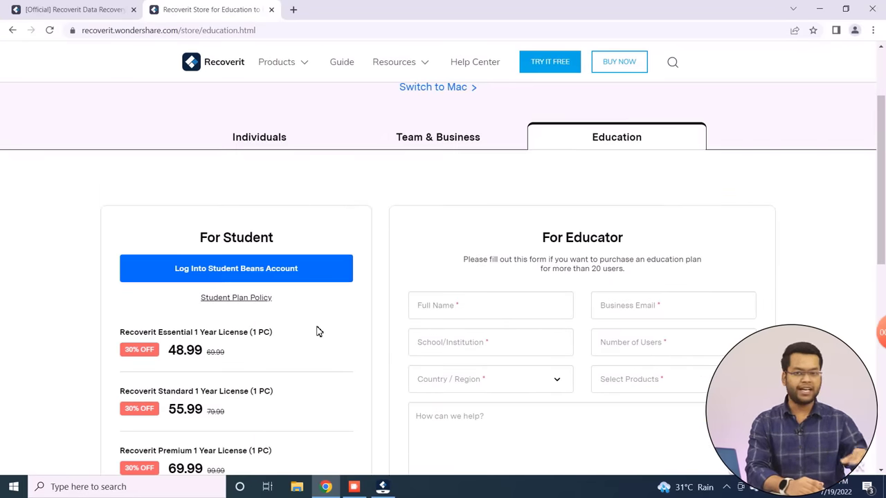
scroll(316, 330, "down", 1)
Copy the licence key from the Key text file on New Volume (D:) and close the file and folder windows
key("alt+Tab")
double_click(85, 115)
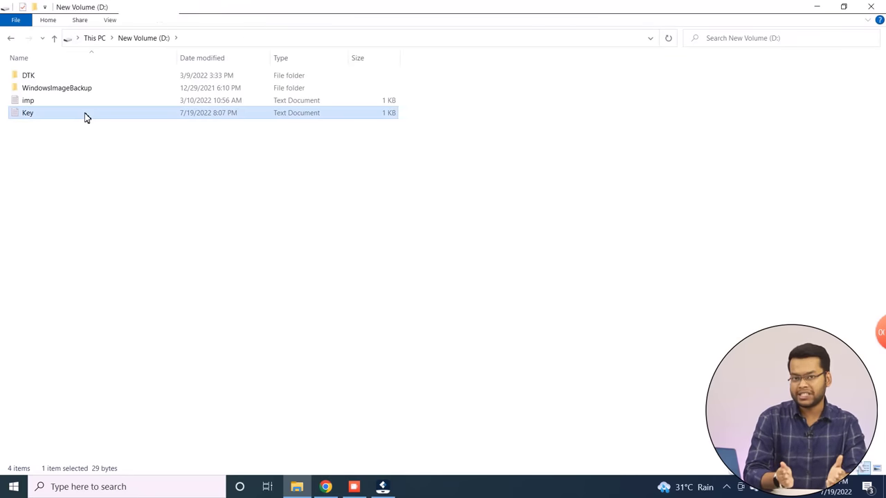
left_click_drag(159, 175, 2, 180)
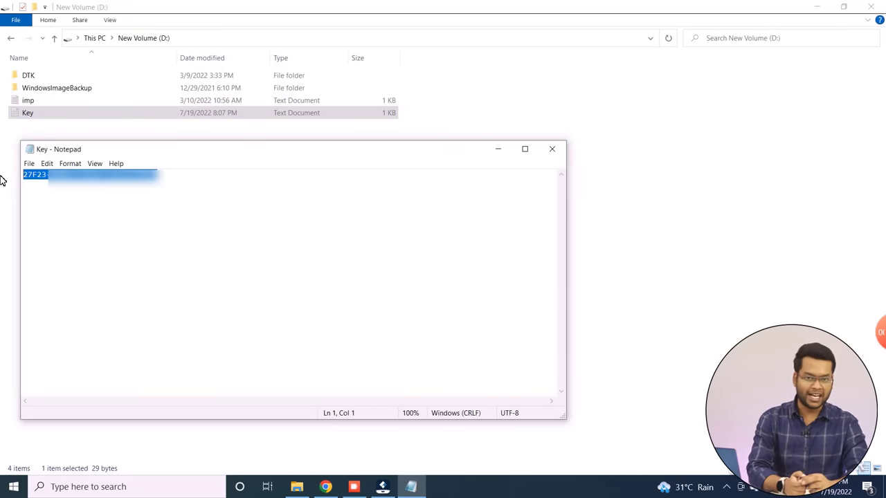
left_click(552, 149)
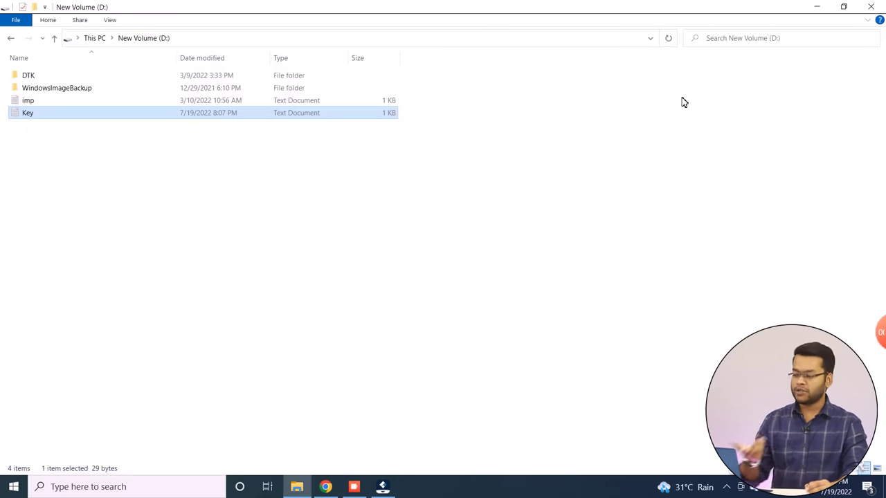
left_click(871, 7)
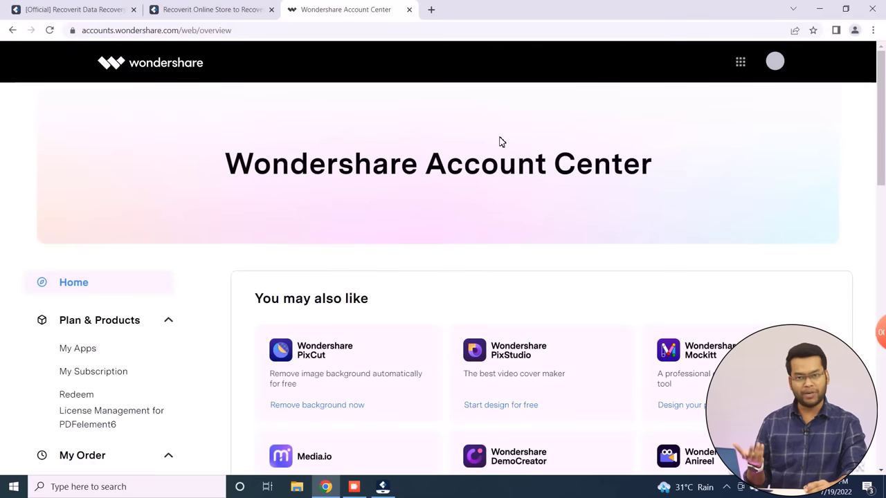
Redeem the Recoverit licence in the Wondershare Account Center by pasting the serial number and submitting it
left_click(83, 397)
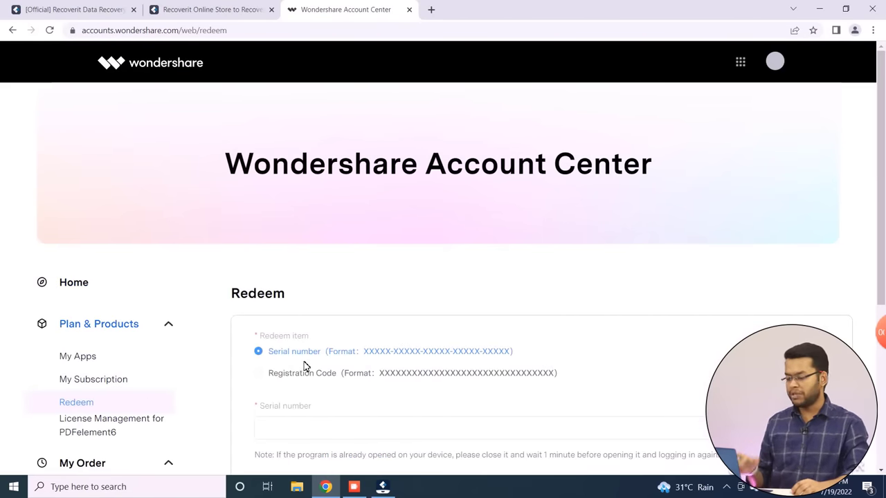
scroll(526, 283, "down", 3)
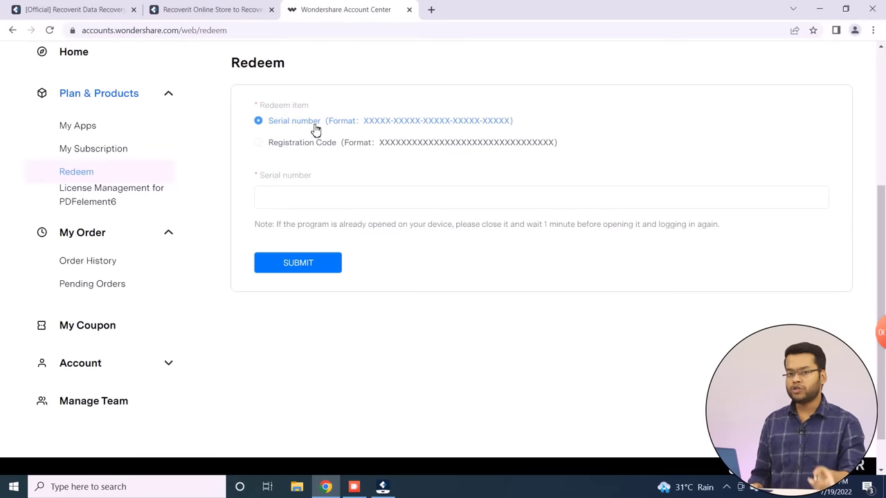
left_click(263, 197)
key("ctrl+v")
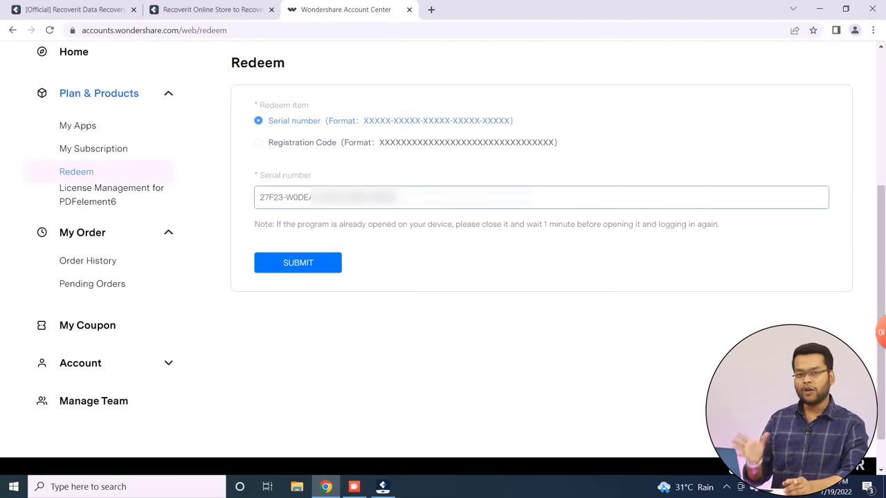
left_click(317, 267)
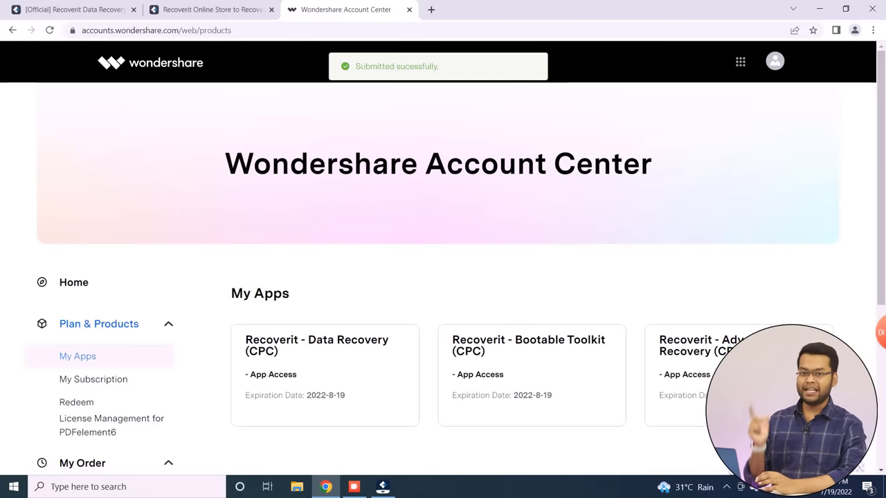
left_click_drag(355, 66, 448, 70)
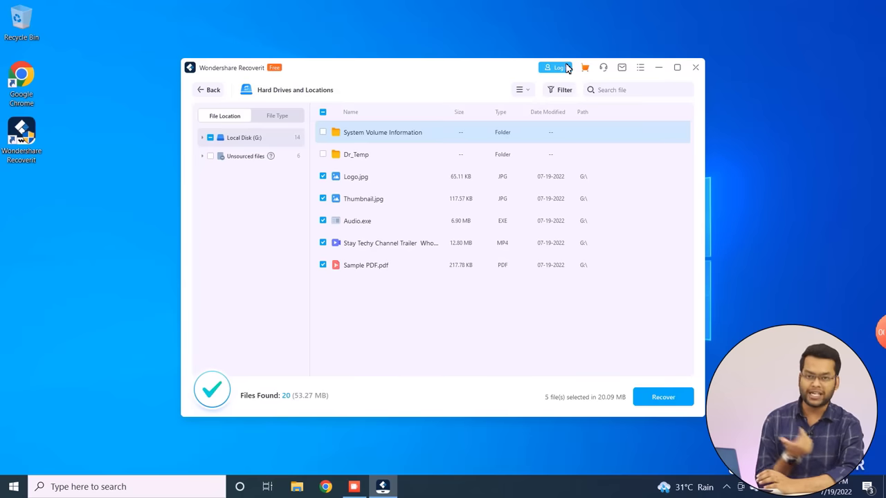
Log in to the Wondershare account in Recoverit by entering the account password
left_click(562, 69)
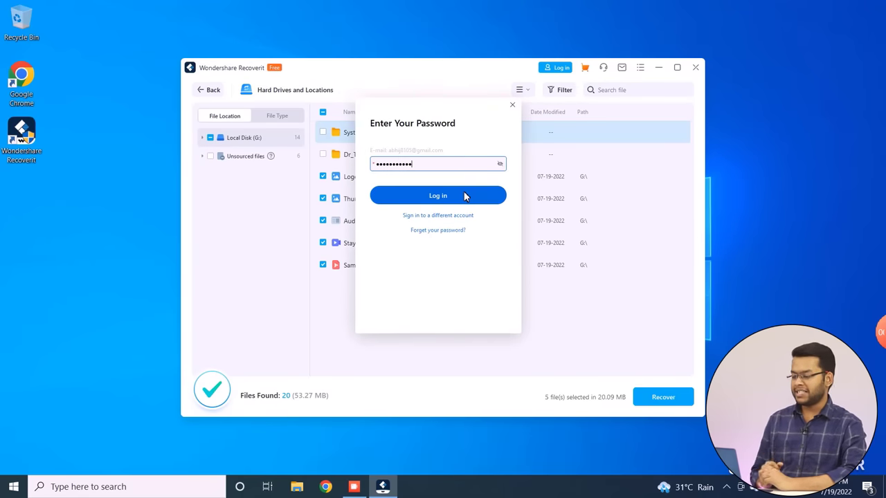
left_click(465, 196)
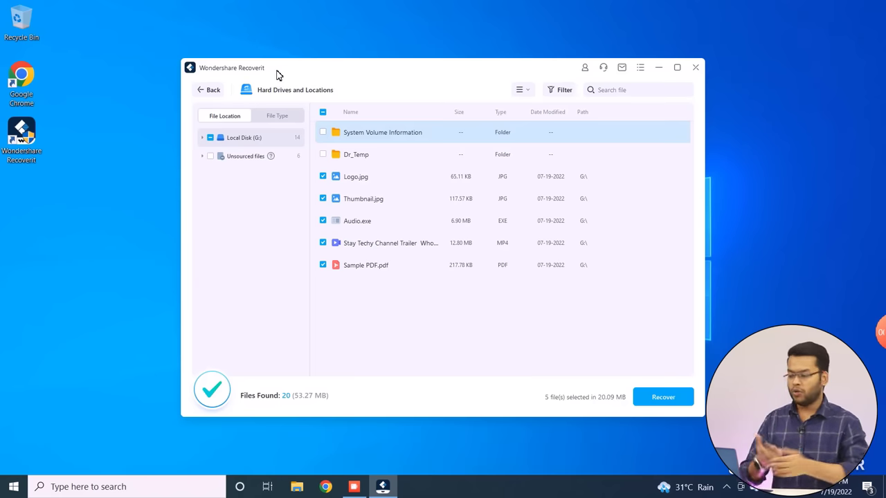
Permanently delete the image and four videos on USB Drive (G:) after viewing their combined properties, and check the Recycle Bin
left_click(303, 487)
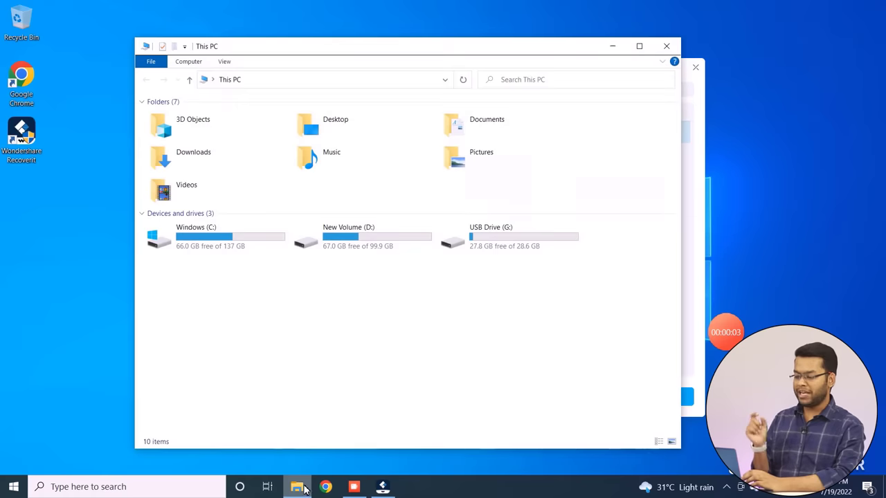
double_click(491, 249)
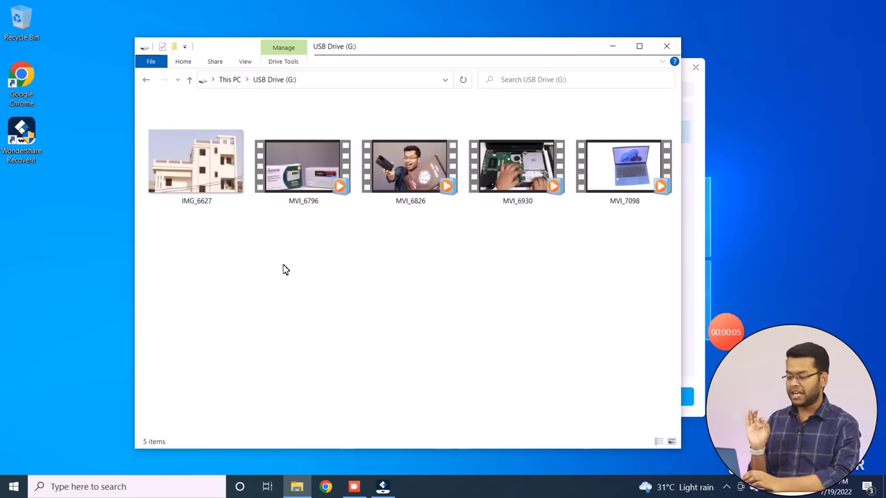
left_click_drag(205, 253, 633, 151)
key("alt+Return")
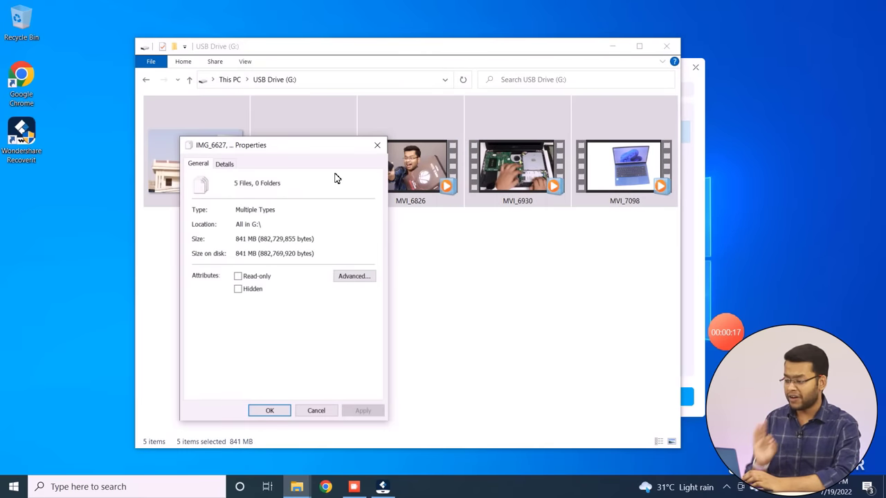
left_click(374, 148)
key("shift+Delete")
left_click(484, 254)
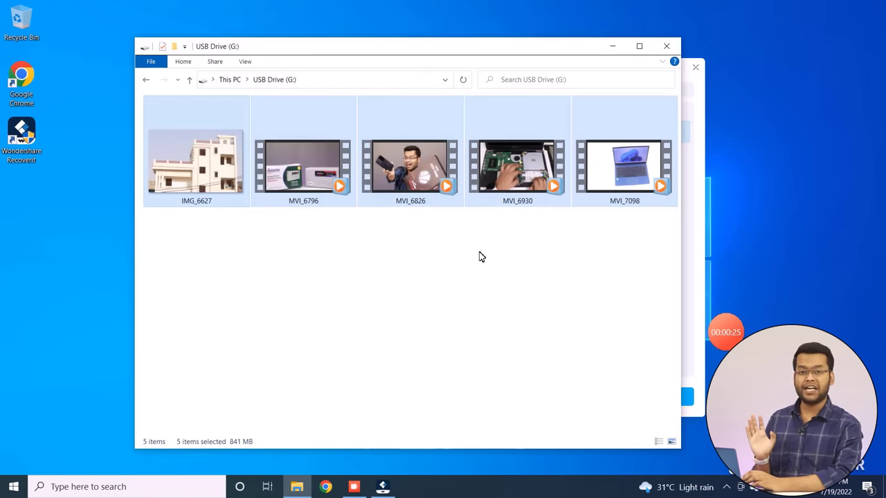
left_click(664, 47)
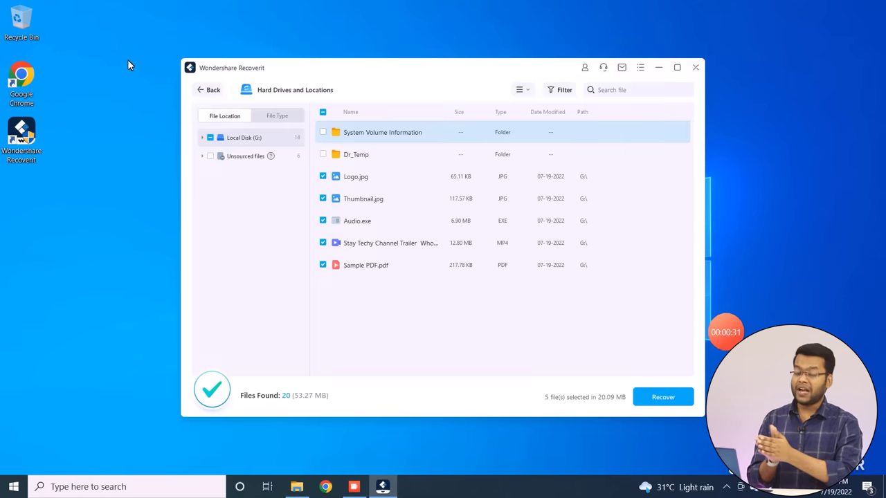
double_click(37, 23)
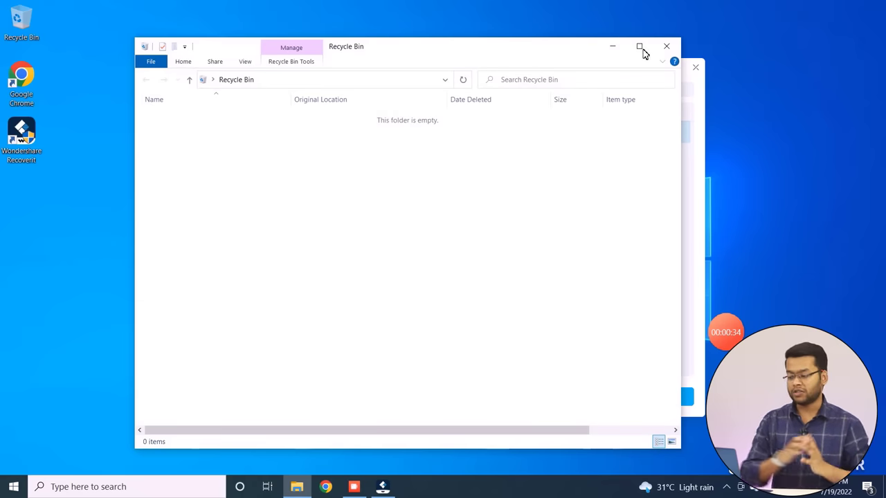
left_click(668, 44)
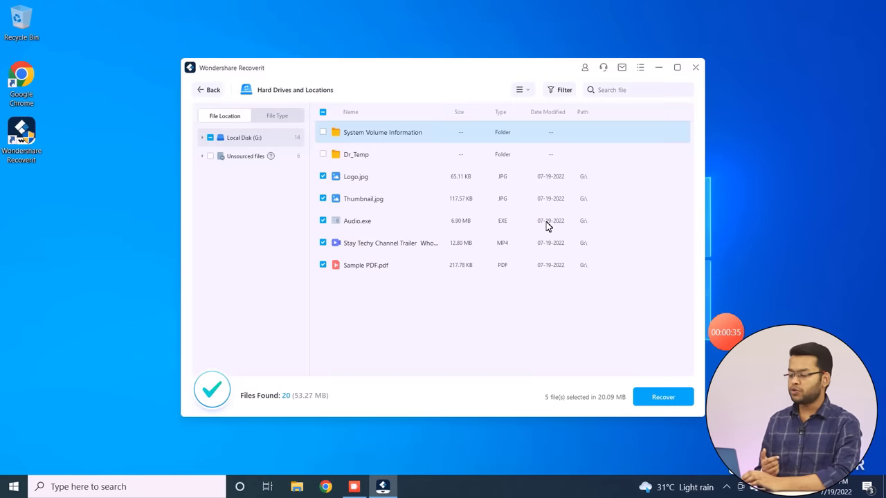
Leave the old scan results and scan the external drive Local Disk (G:) again for deleted files
left_click(212, 91)
left_click(537, 266)
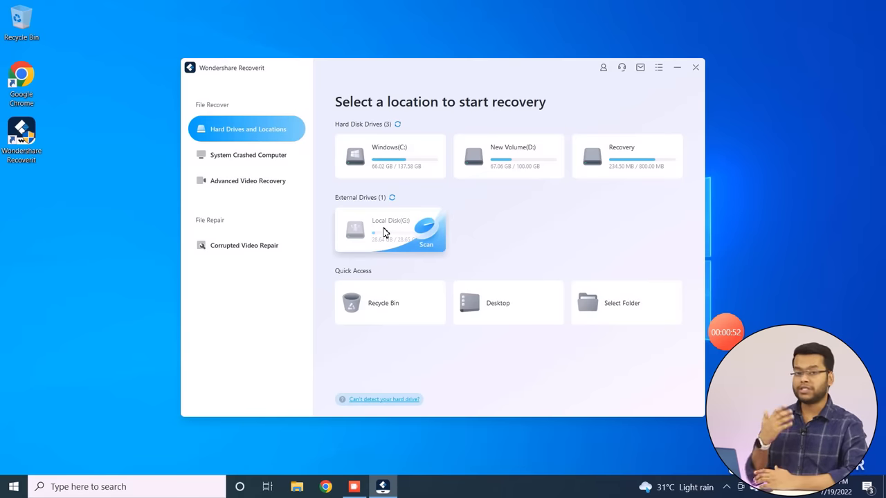
left_click(385, 233)
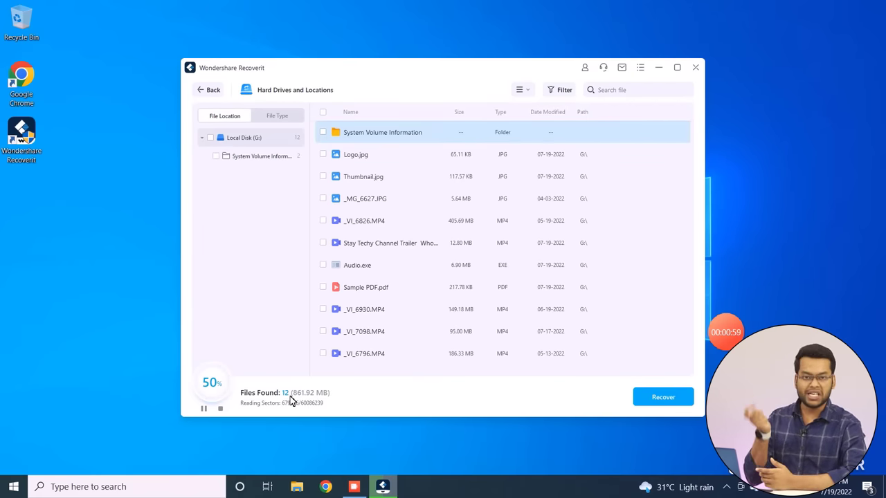
Preview the found image _MG_6627.JPG and the video _VI_6826.MP4 in the scan results
double_click(370, 214)
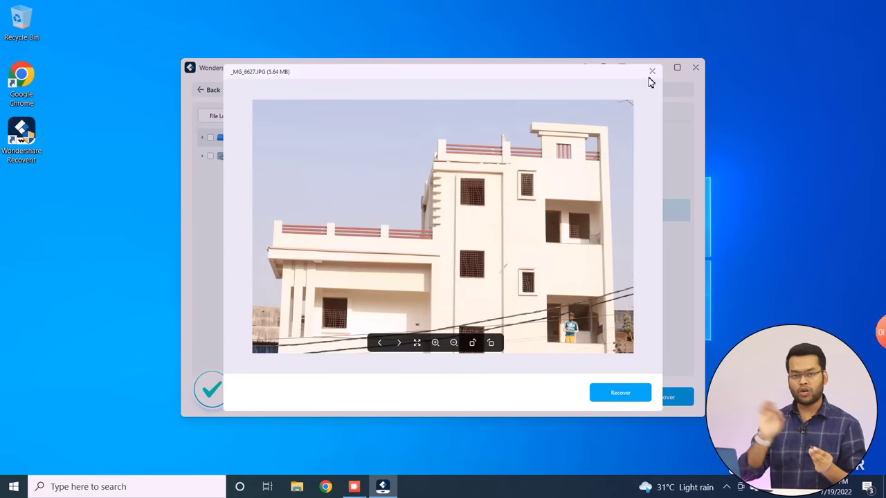
left_click(651, 73)
double_click(381, 235)
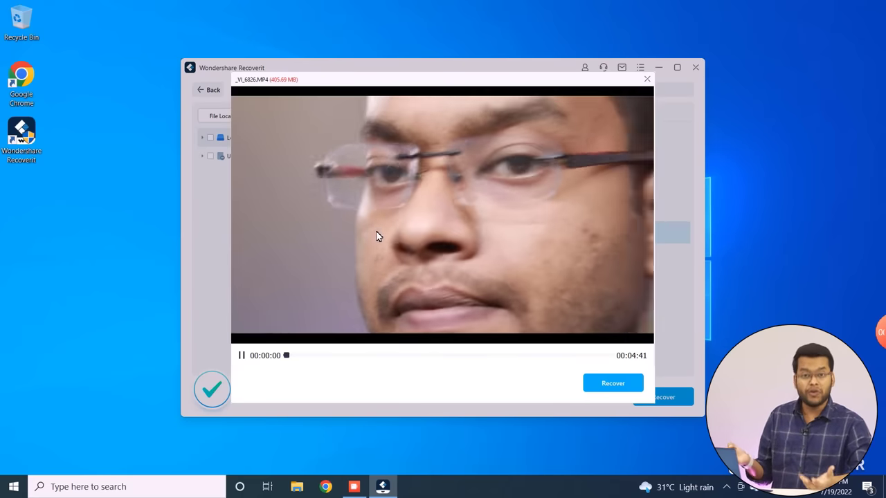
key("Escape")
Recover _MG_6627.JPG, _VI_6826.MP4, _VI_6930.MP4, _VI_7098.MP4 and _VI_6796.MP4 to Pendrive Recovered Files 2 inside Pendrive Recovered Files on Windows (C:)
left_click(322, 365)
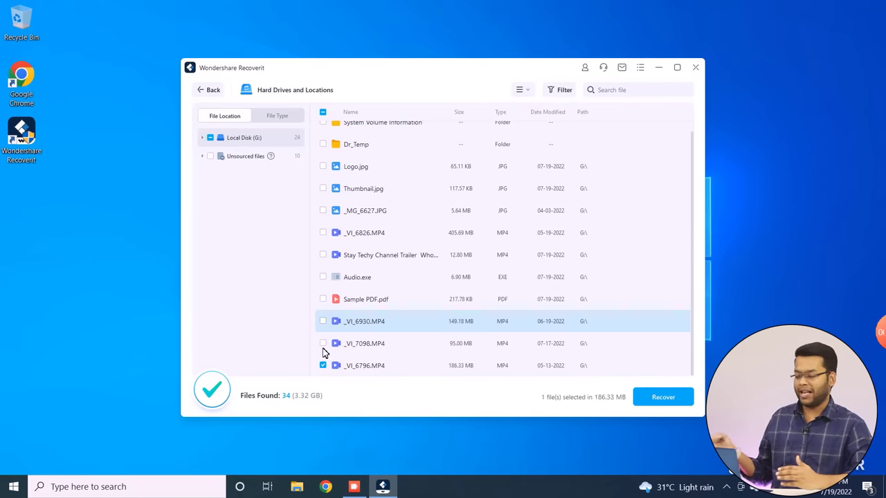
left_click(324, 322)
left_click(323, 234)
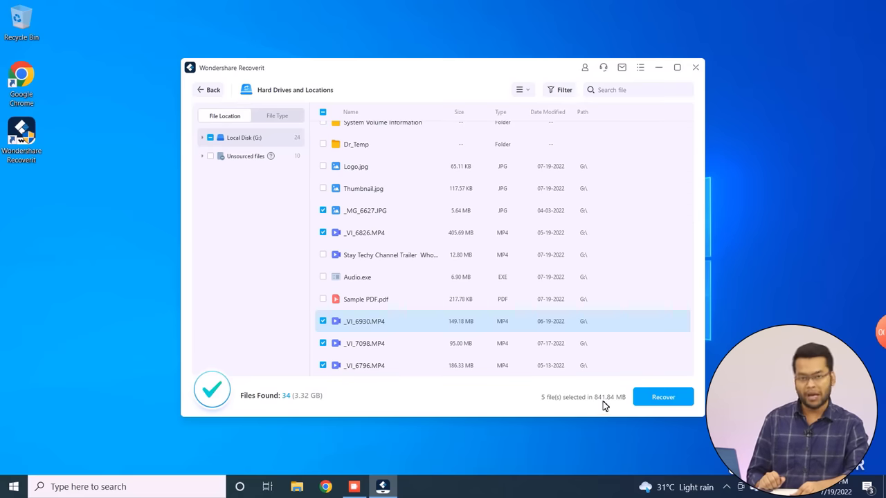
left_click(658, 407)
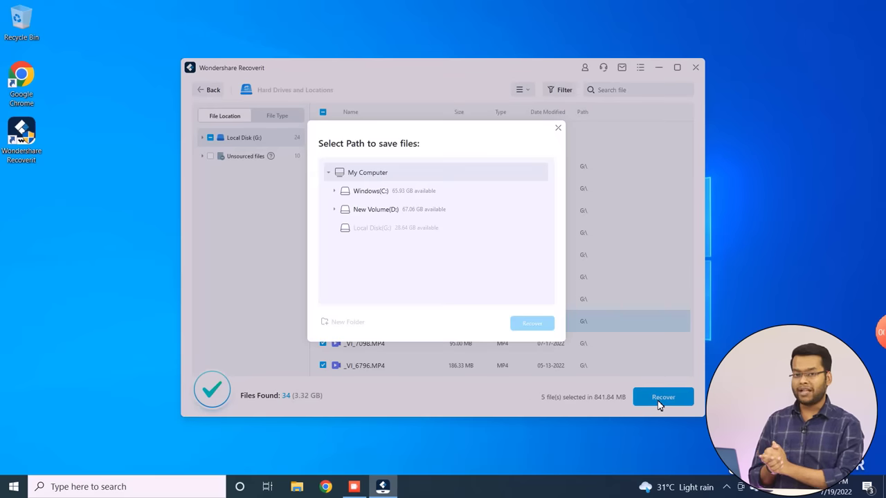
left_click(372, 193)
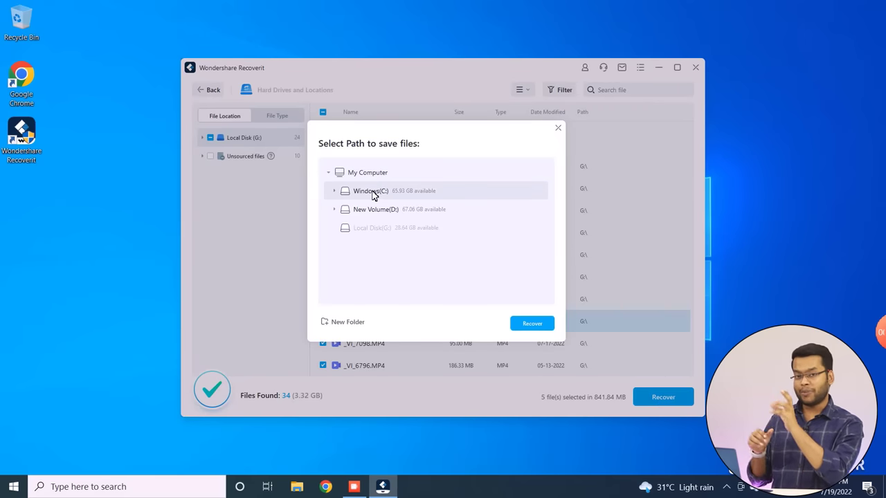
left_click(335, 192)
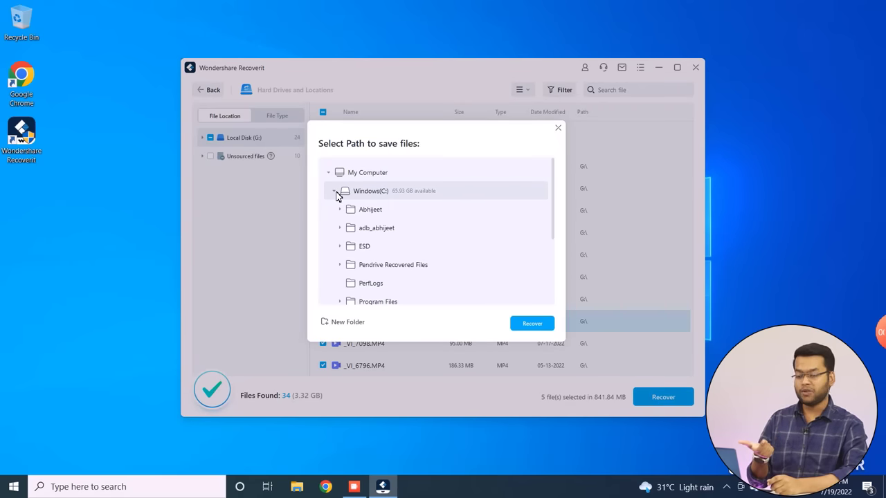
left_click(393, 272)
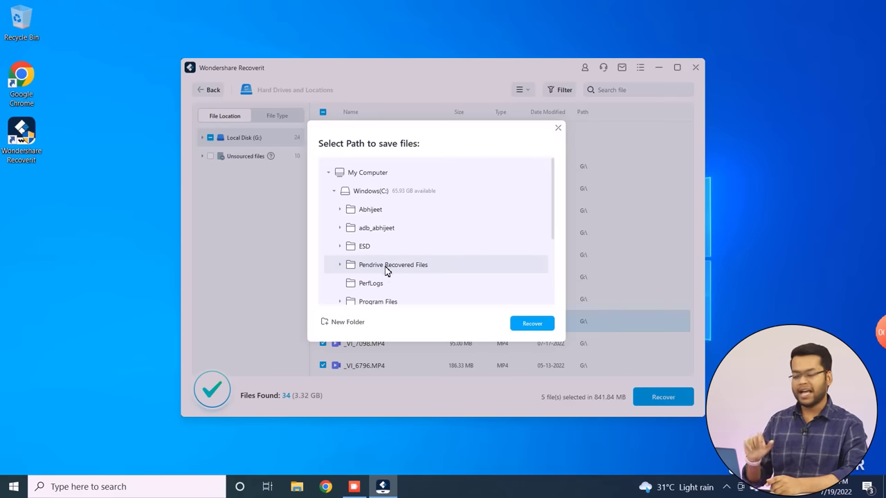
double_click(386, 270)
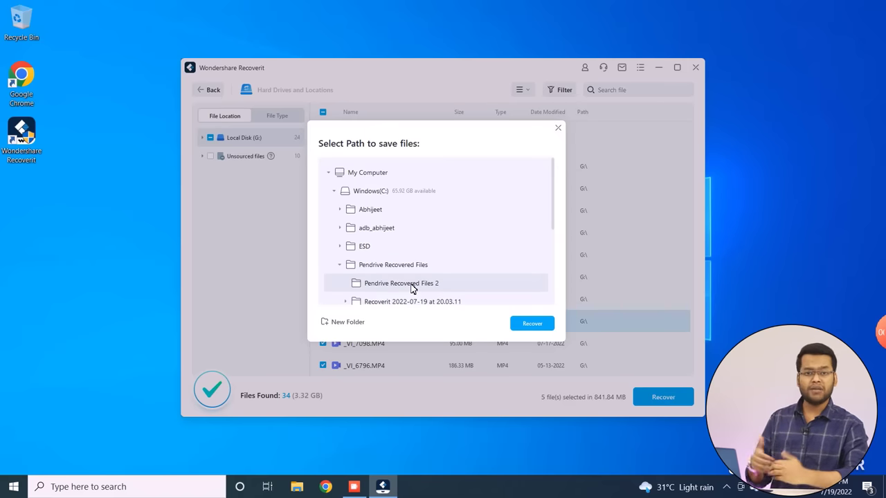
left_click(535, 323)
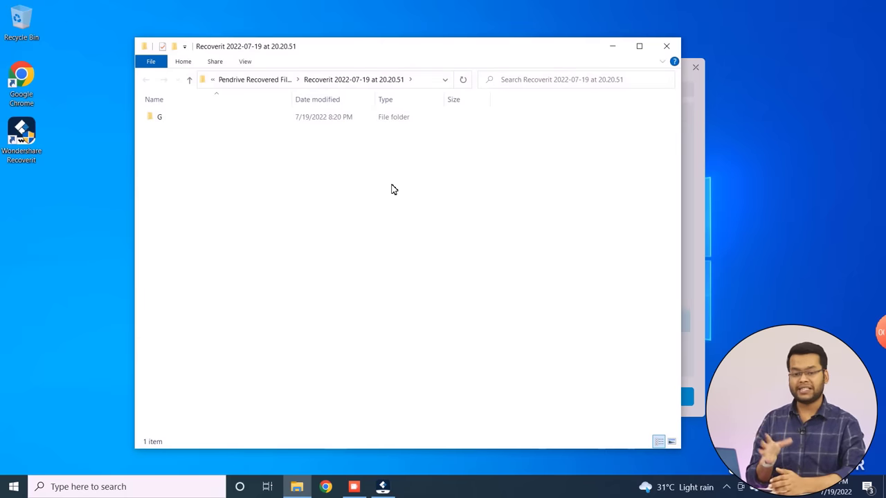
Open the recovered G folder, check the combined size of its files and play the video _VI_6796
double_click(306, 117)
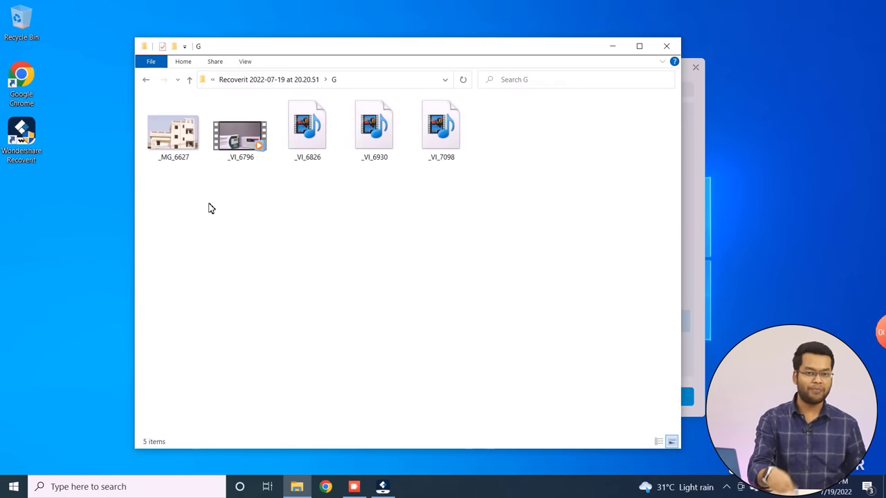
left_click_drag(188, 197, 430, 97)
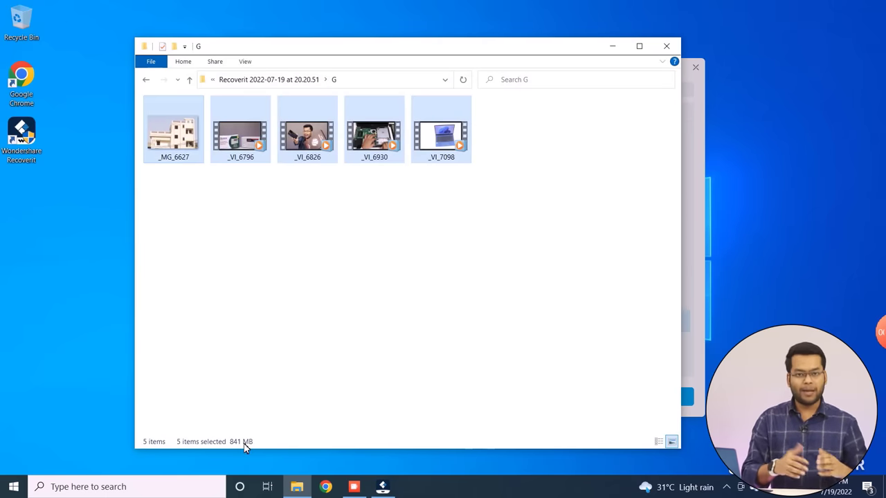
left_click(256, 145)
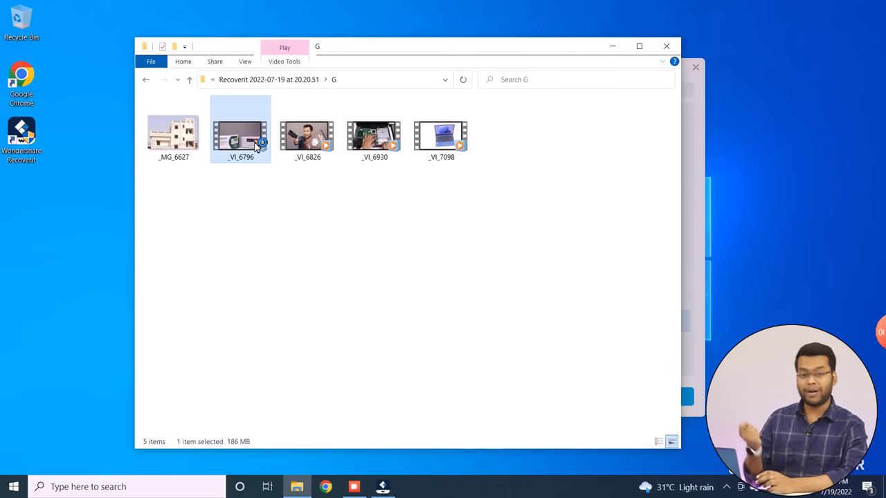
double_click(256, 145)
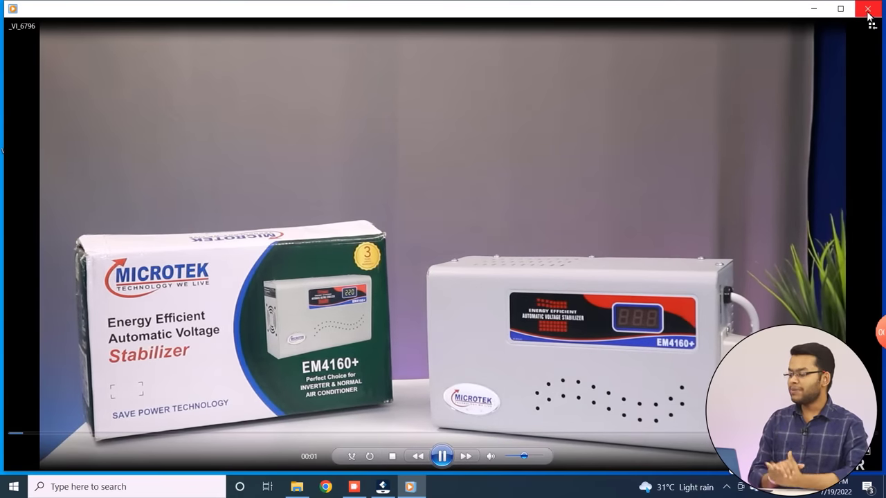
left_click(869, 9)
left_click(297, 141)
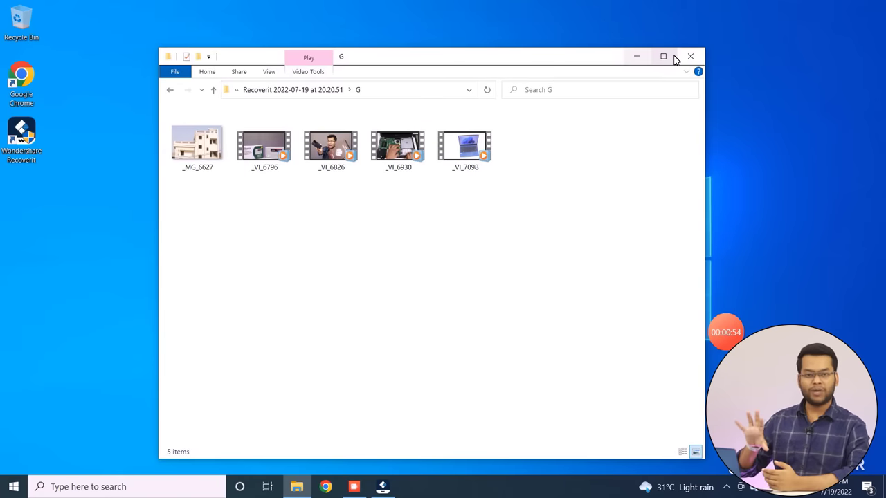
Maximize the recovered G folder to inspect all its files, and check the contents of USB Drive (G:)
left_click(675, 58)
left_click_drag(490, 104, 35, 115)
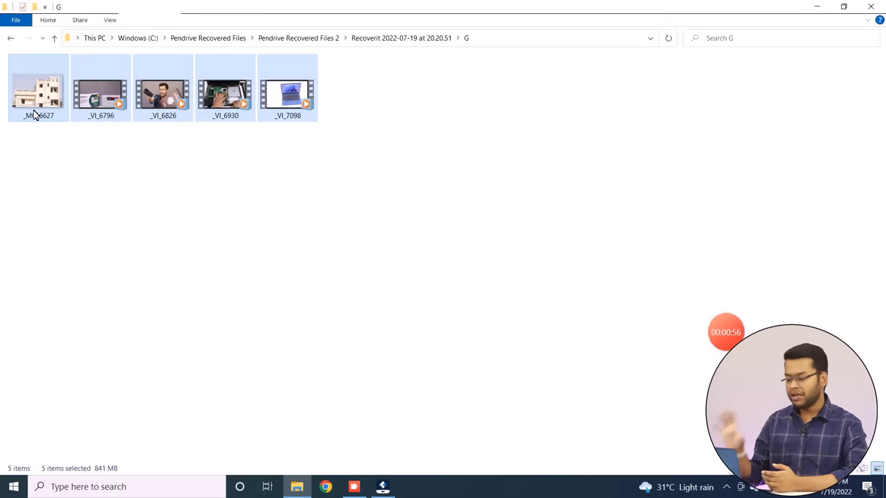
left_click(94, 38)
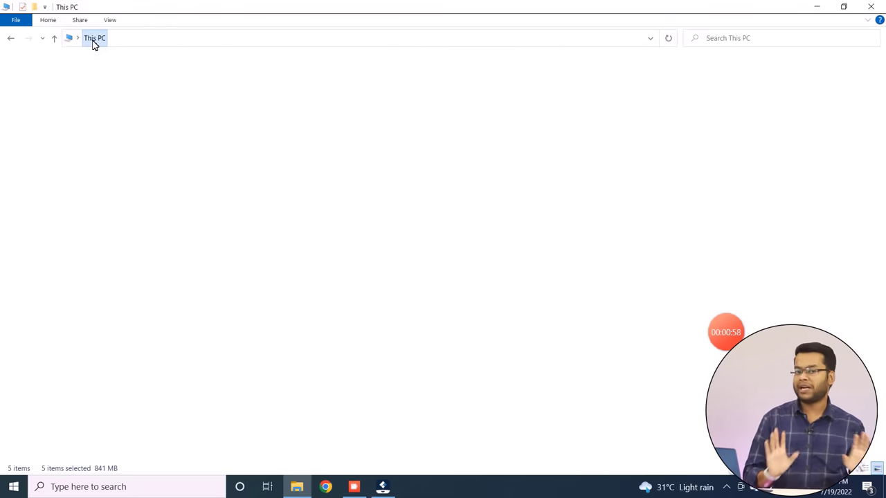
left_click(375, 165)
double_click(375, 165)
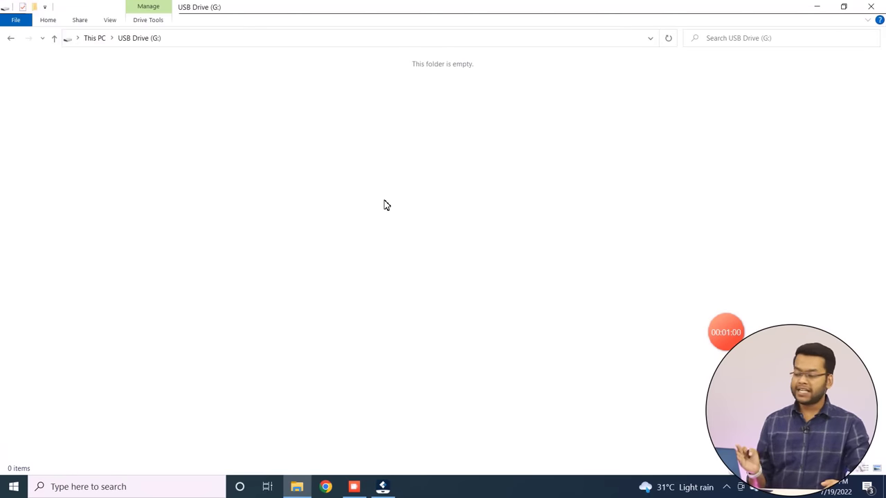